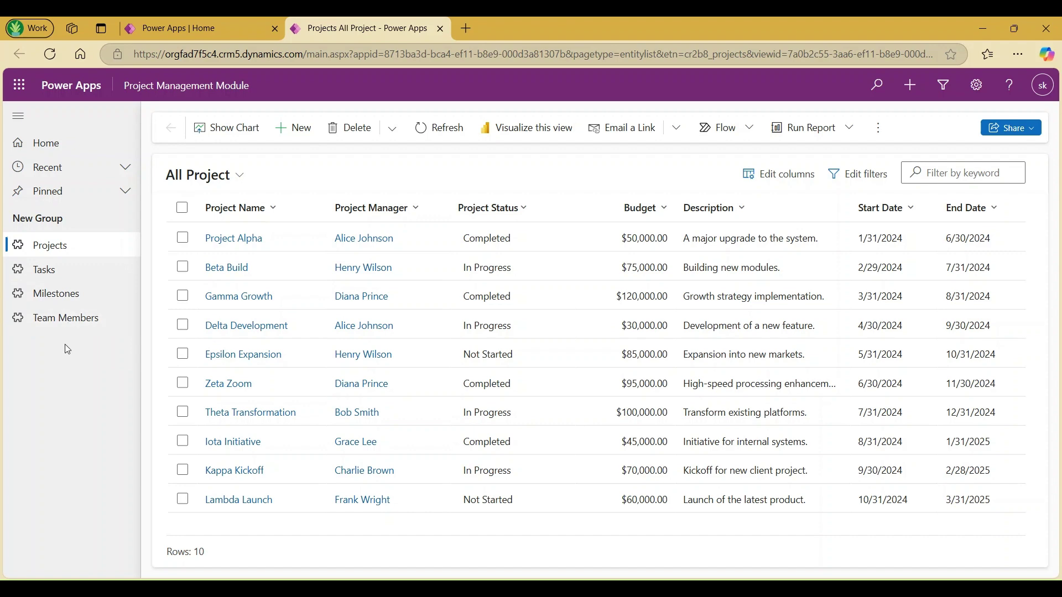
- Switch to the Power Apps home page and open the Power Platform Admin Center from there
left_click(197, 30)
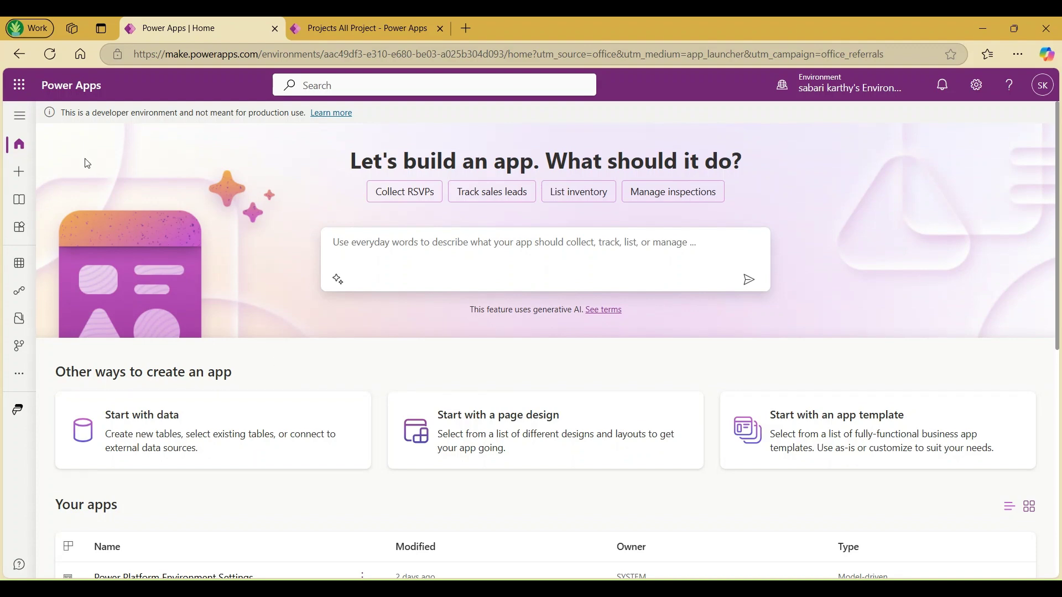
left_click(17, 117)
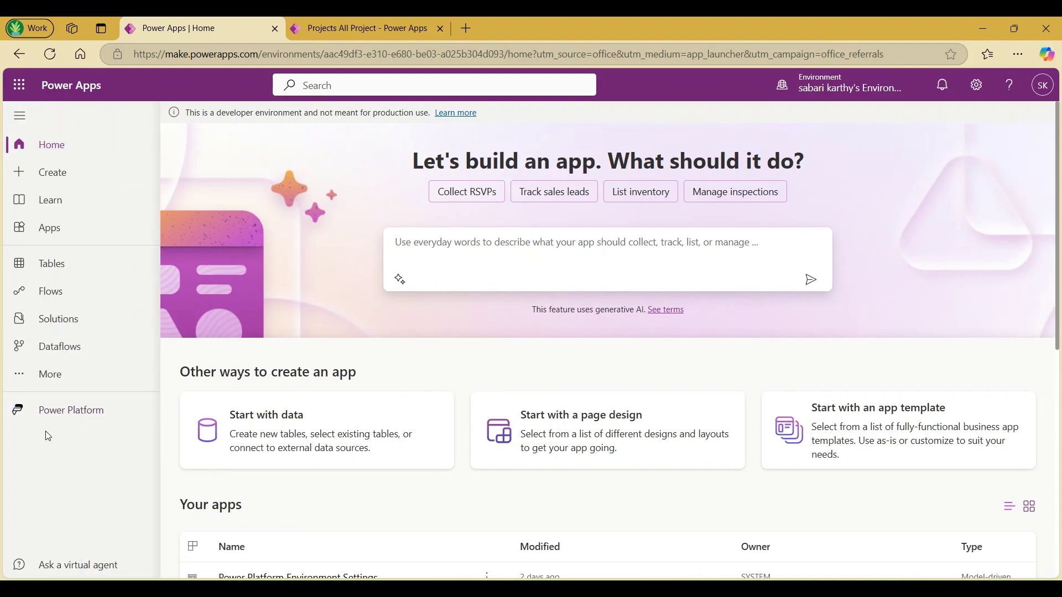
left_click(65, 420)
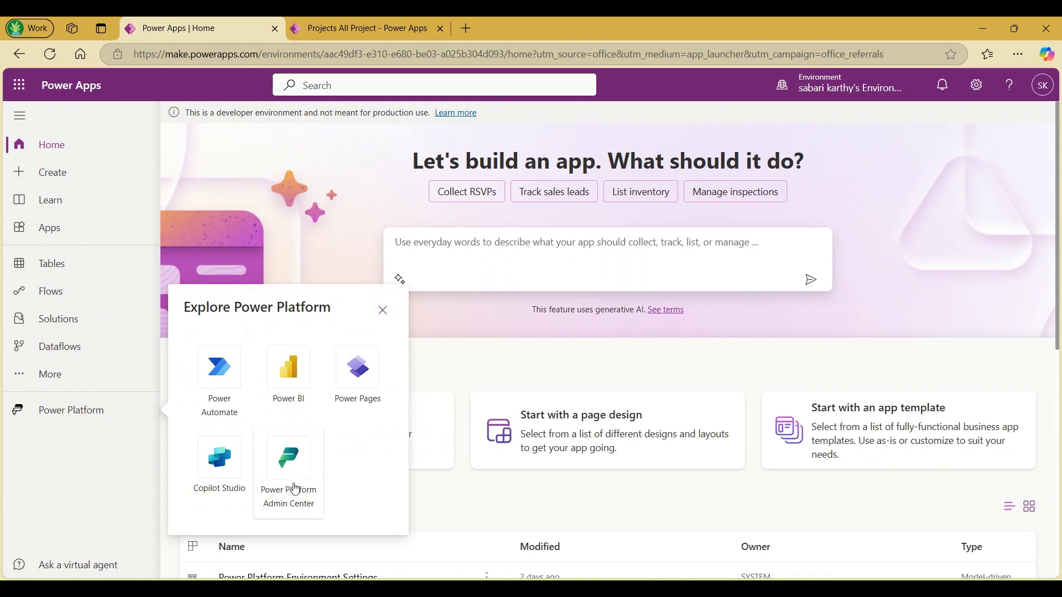
left_click(300, 476)
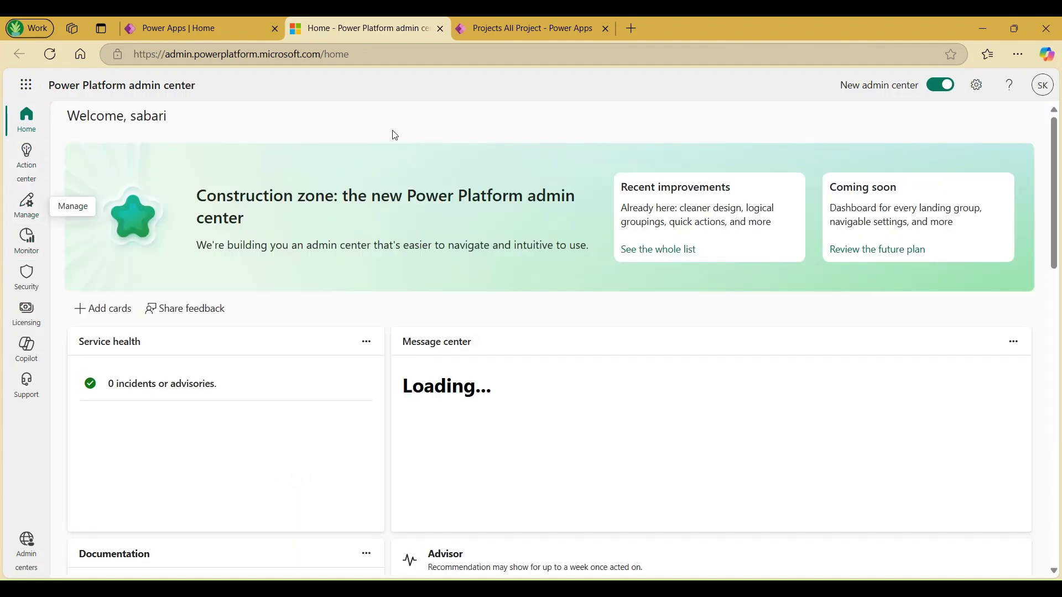
left_click(940, 85)
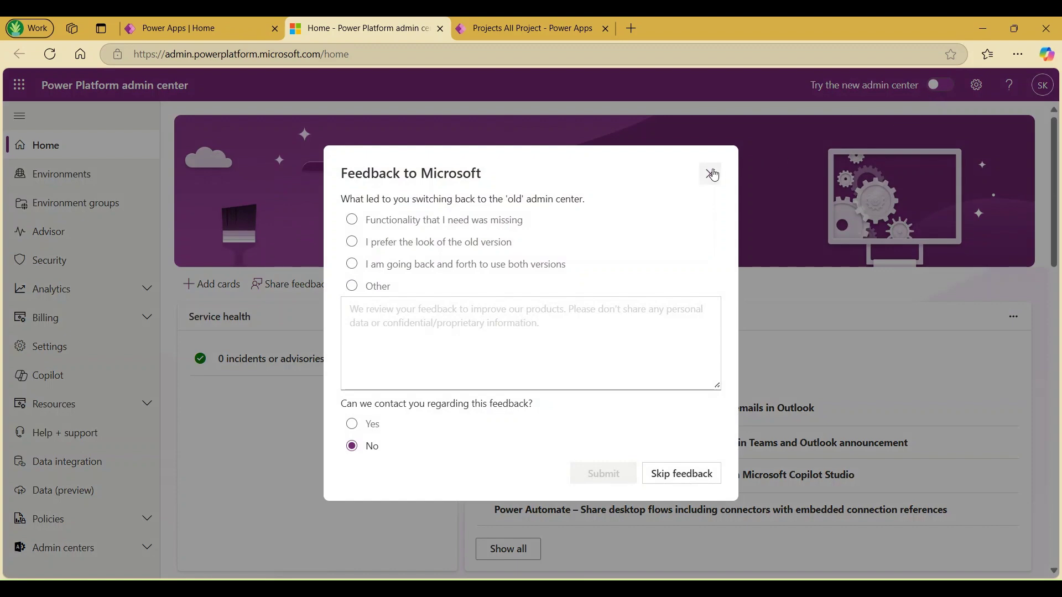
left_click(676, 474)
left_click(940, 84)
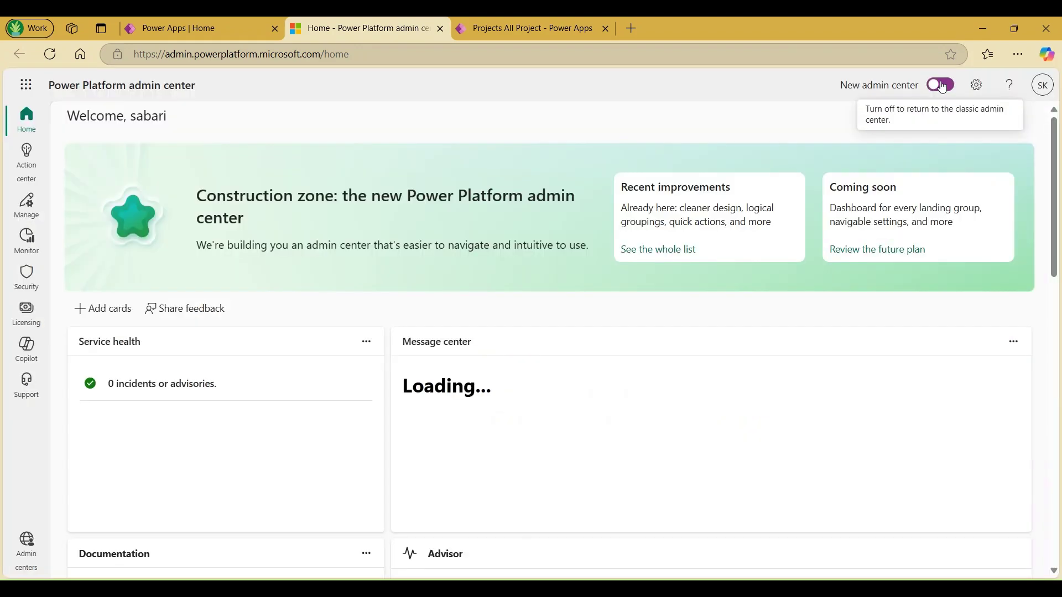
- Open the signed-in user's own developer environment and show all of its security roles
left_click(38, 207)
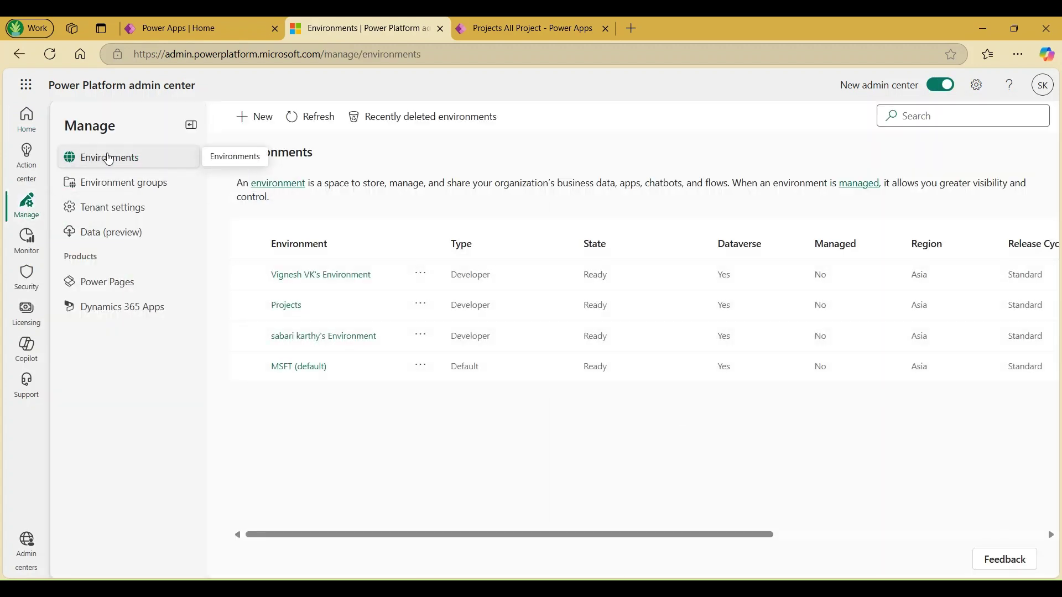
left_click(298, 337)
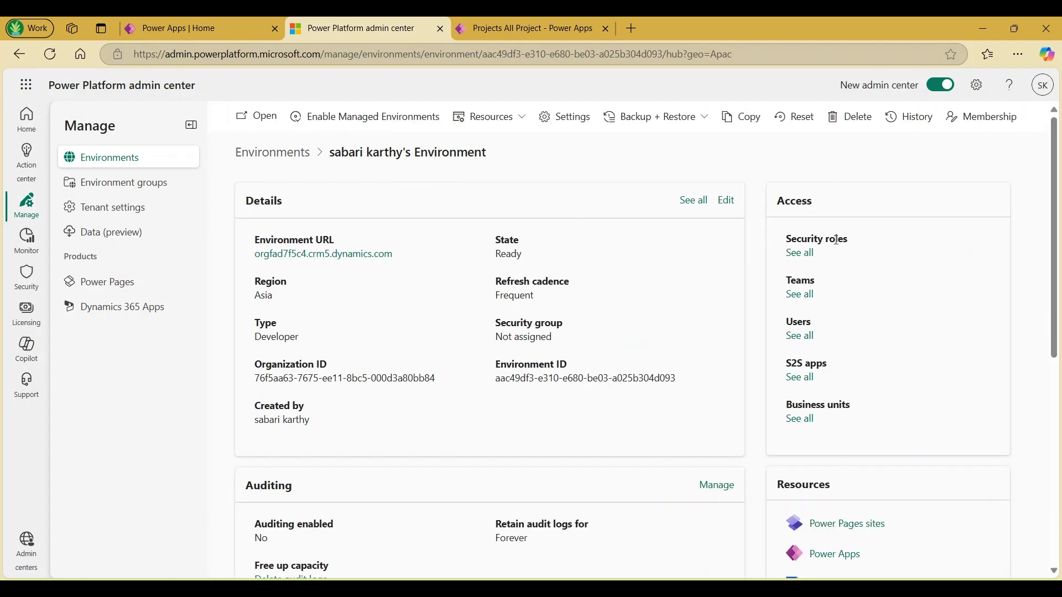
left_click(799, 256)
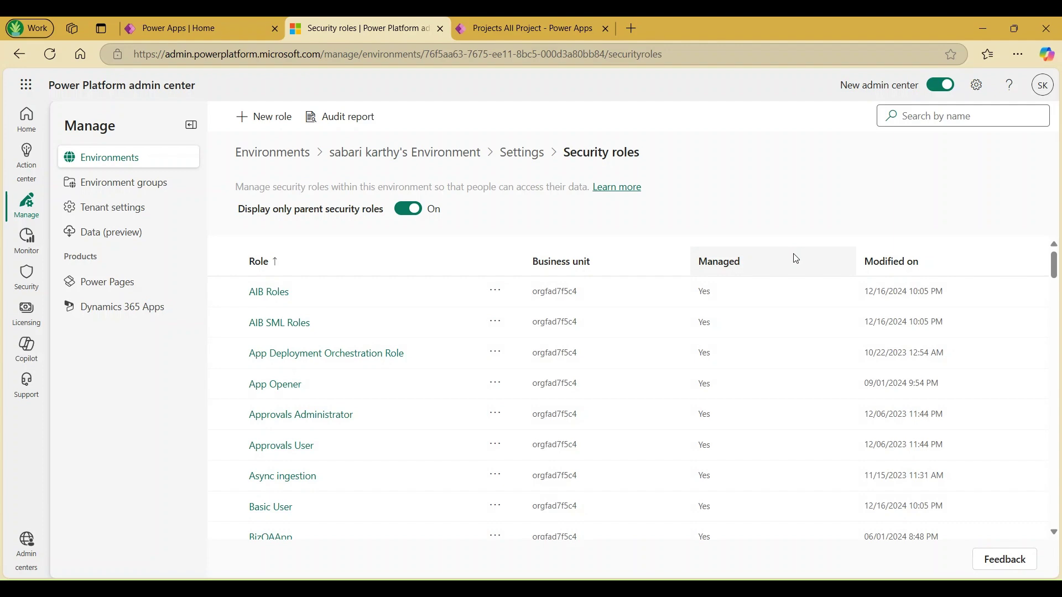
- Copy the Basic User security role to a new role named PMM_Read
scroll(792, 349, "down", 15)
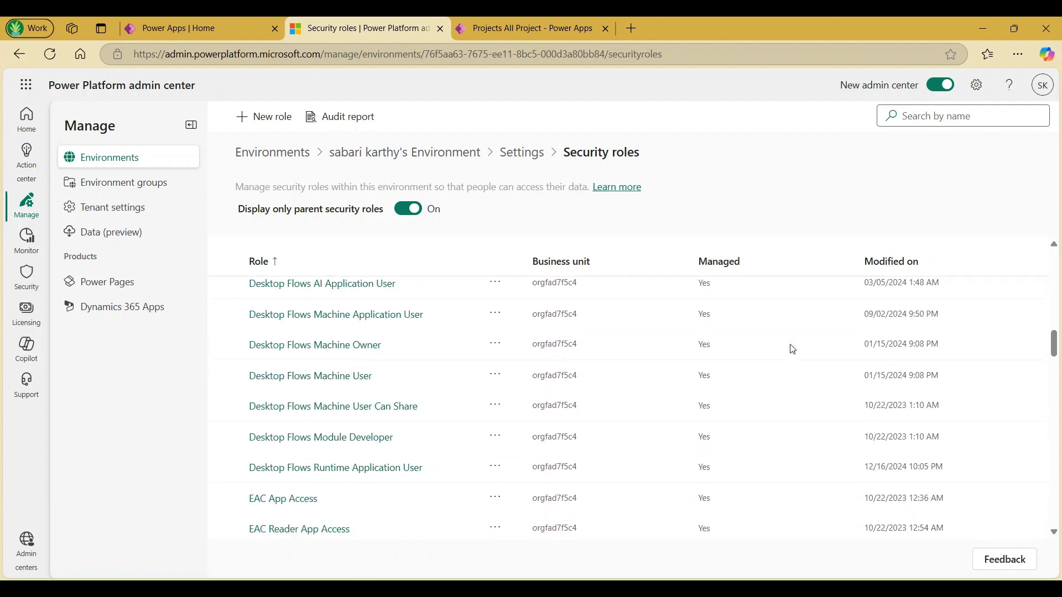
scroll(792, 348, "down", 10)
scroll(793, 349, "up", 20)
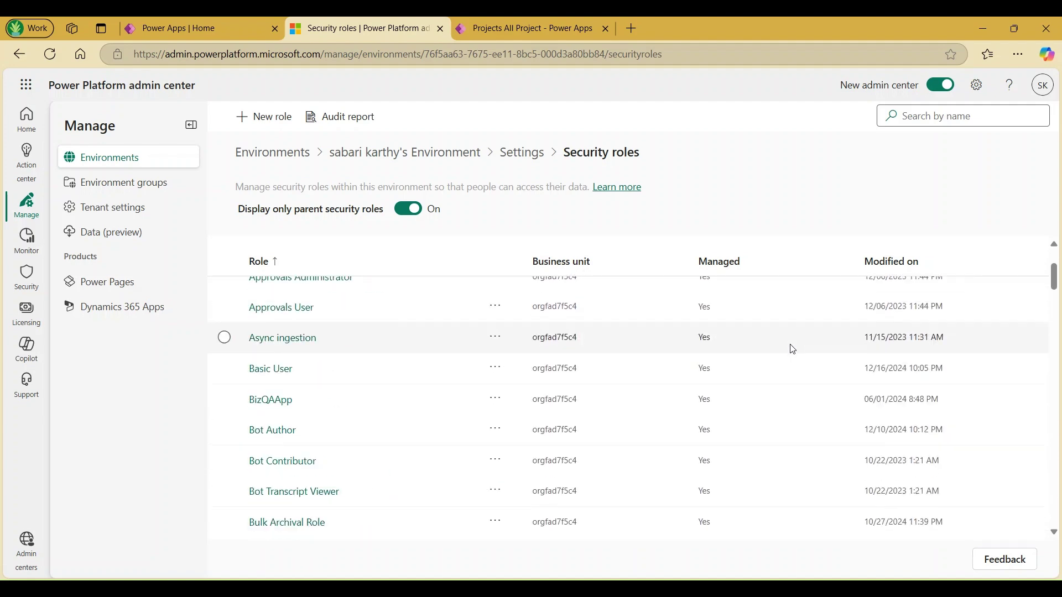
scroll(793, 349, "up", 3)
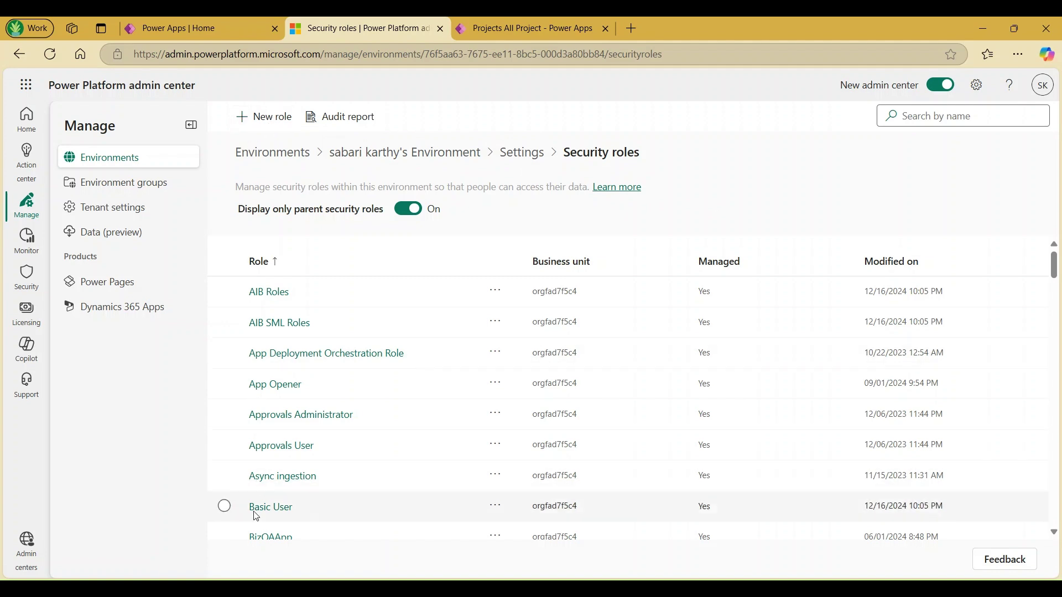
left_click(224, 506)
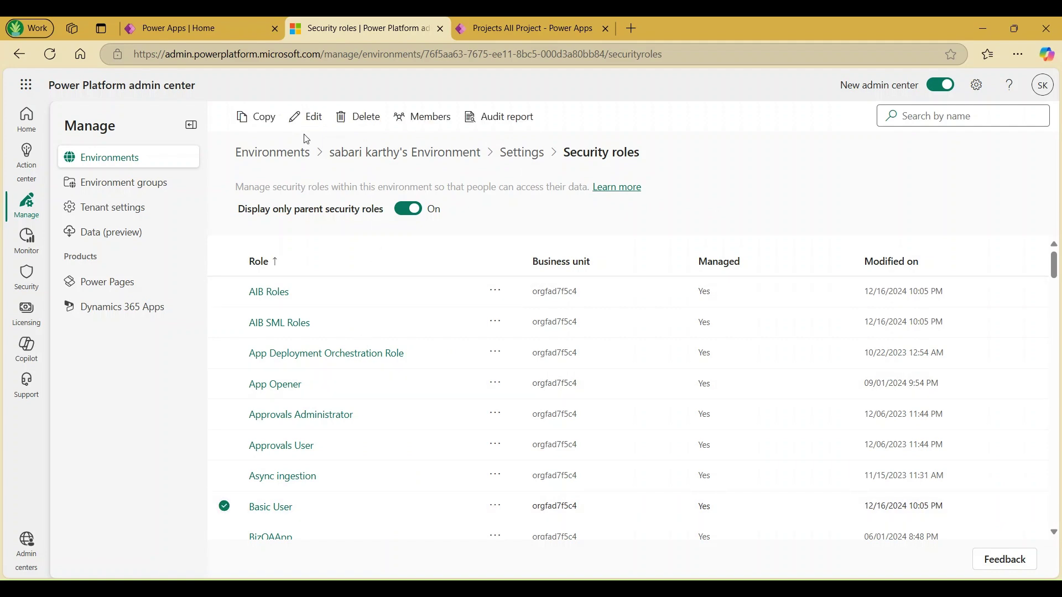
left_click(259, 118)
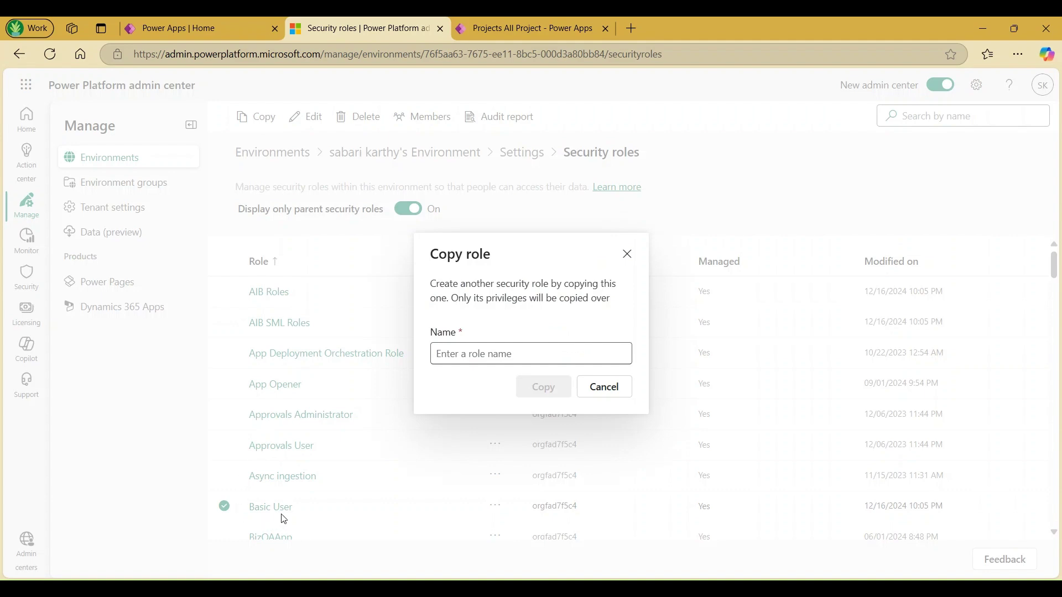
left_click(452, 351)
type("PMM")
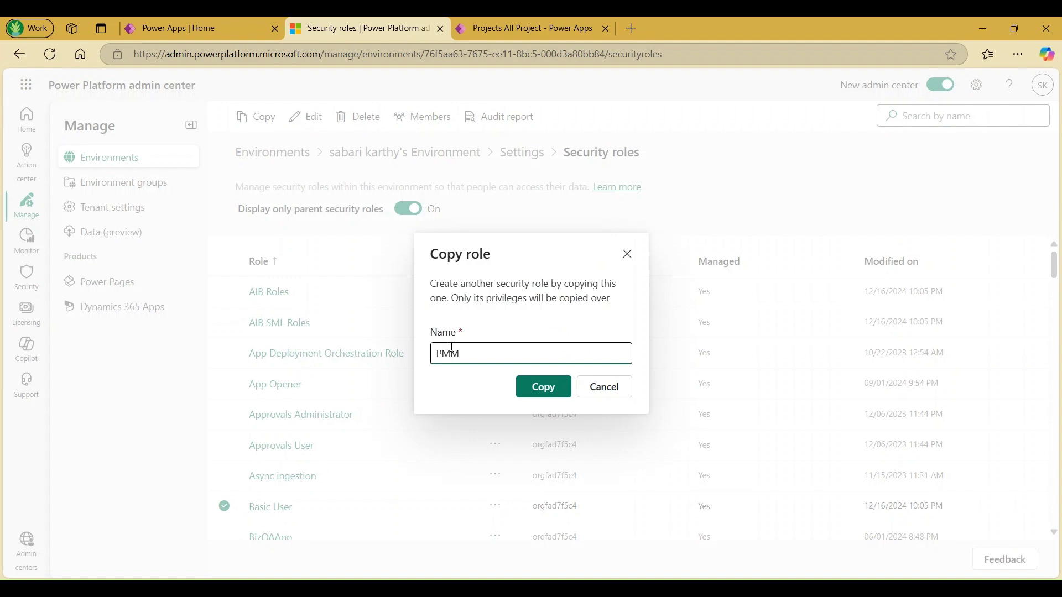
type("_Read")
left_click(551, 386)
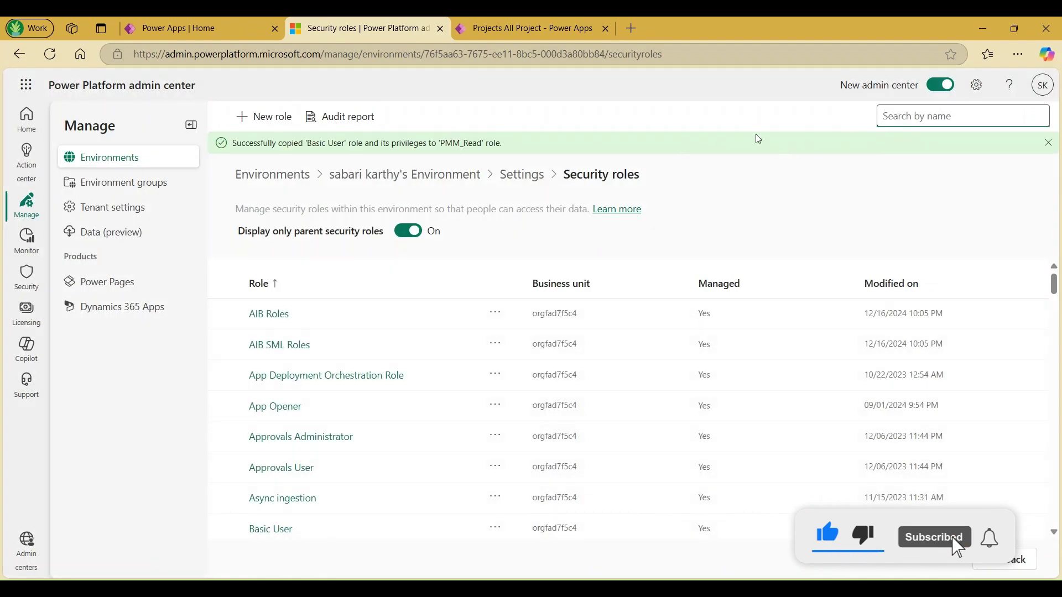
- Search the security roles for PMM and open the PMM_Read role
left_click(899, 116)
type("PM")
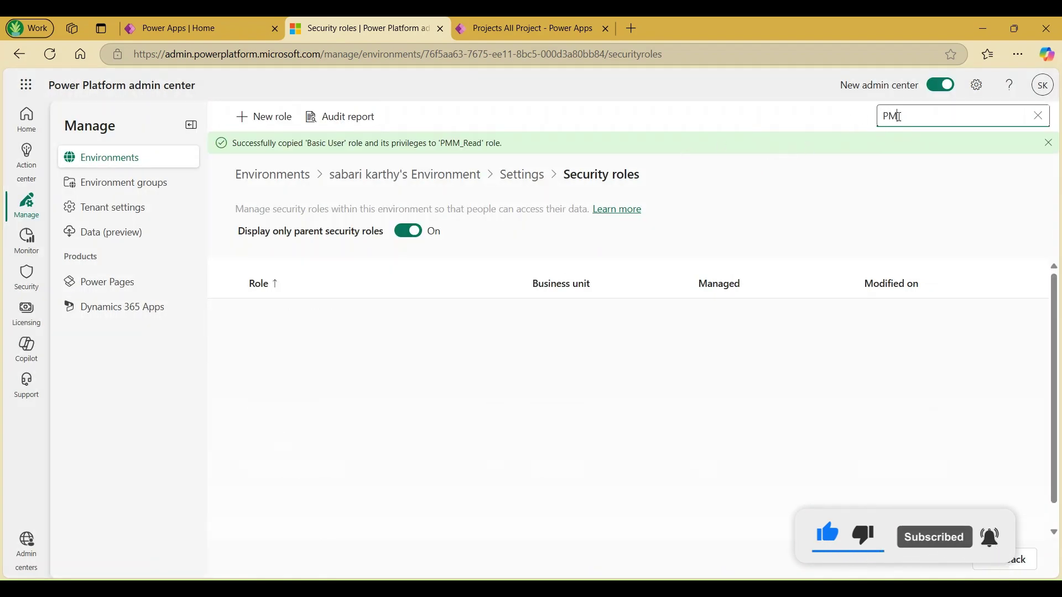
type("M")
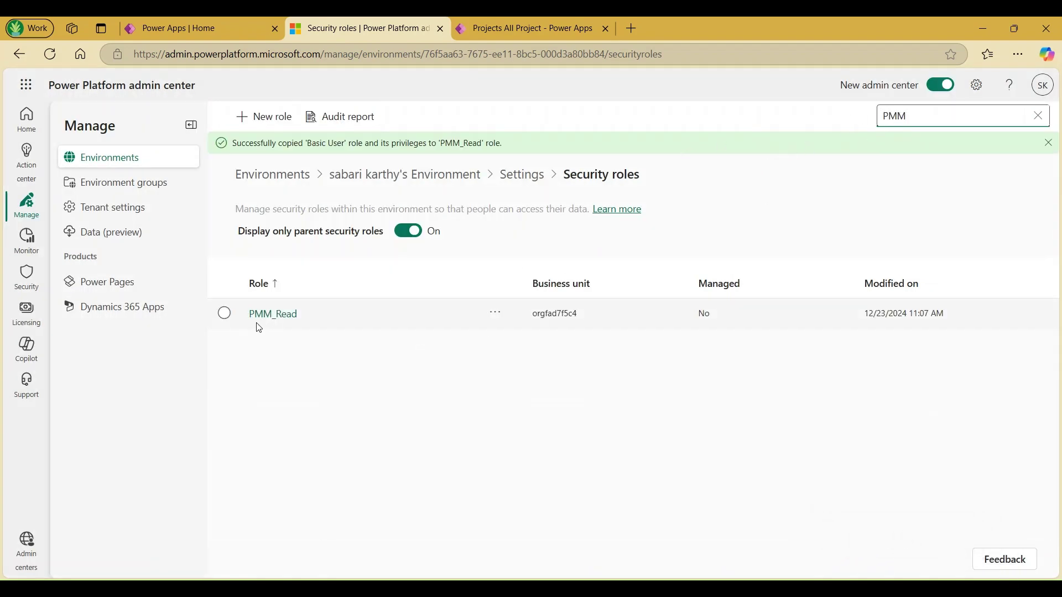
left_click(287, 316)
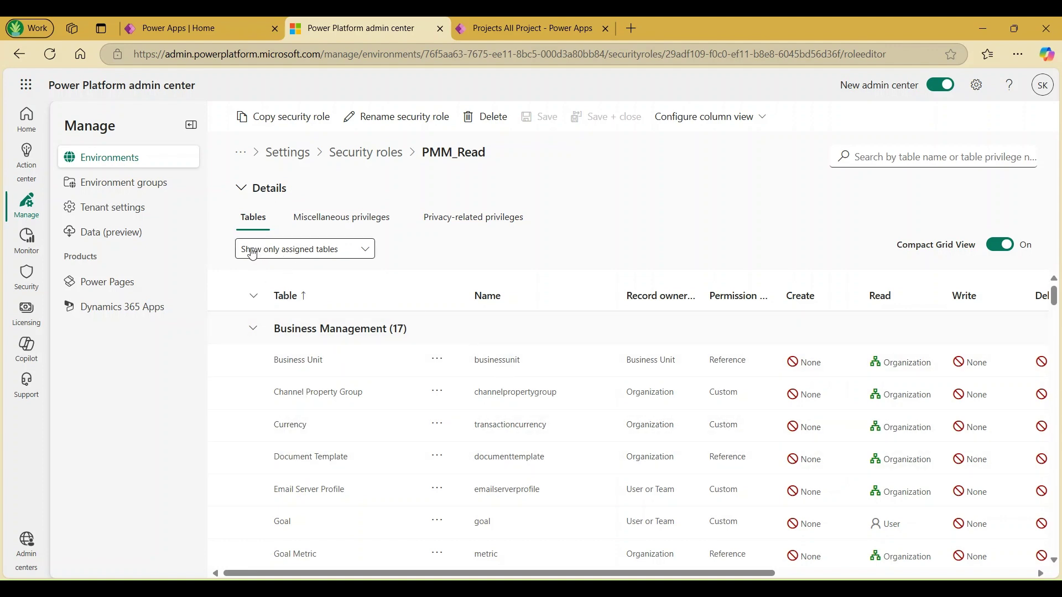
- Show all tables in the PMM_Read role and collapse every table group
left_click(355, 254)
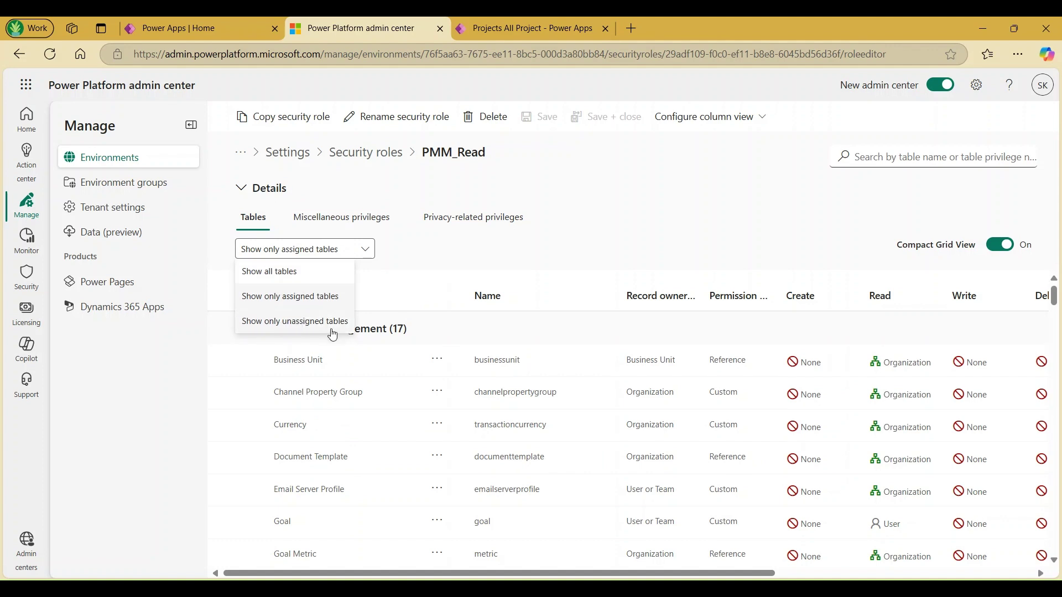
left_click(294, 276)
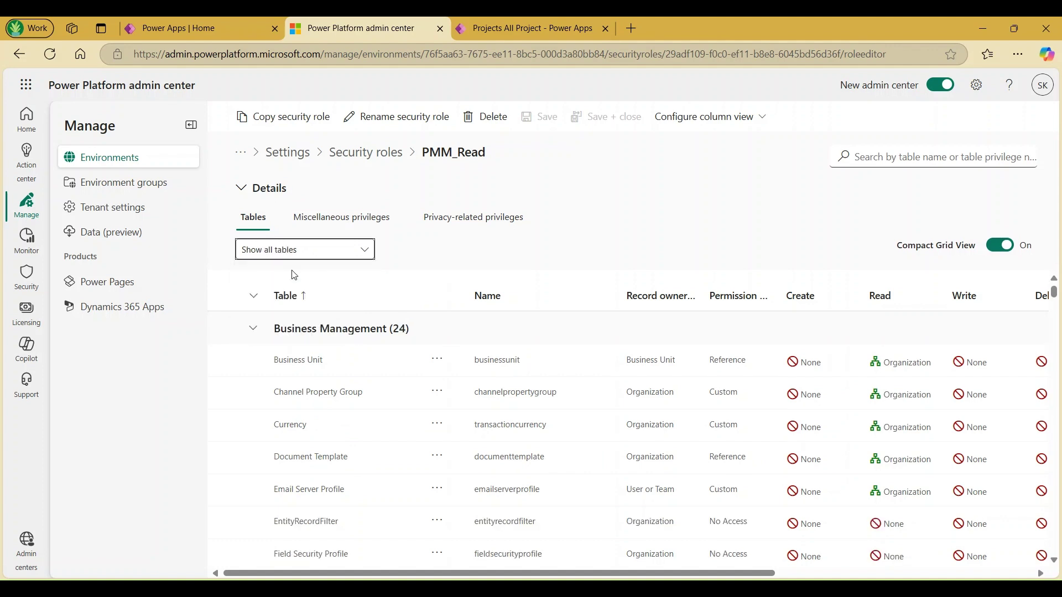
left_click(253, 299)
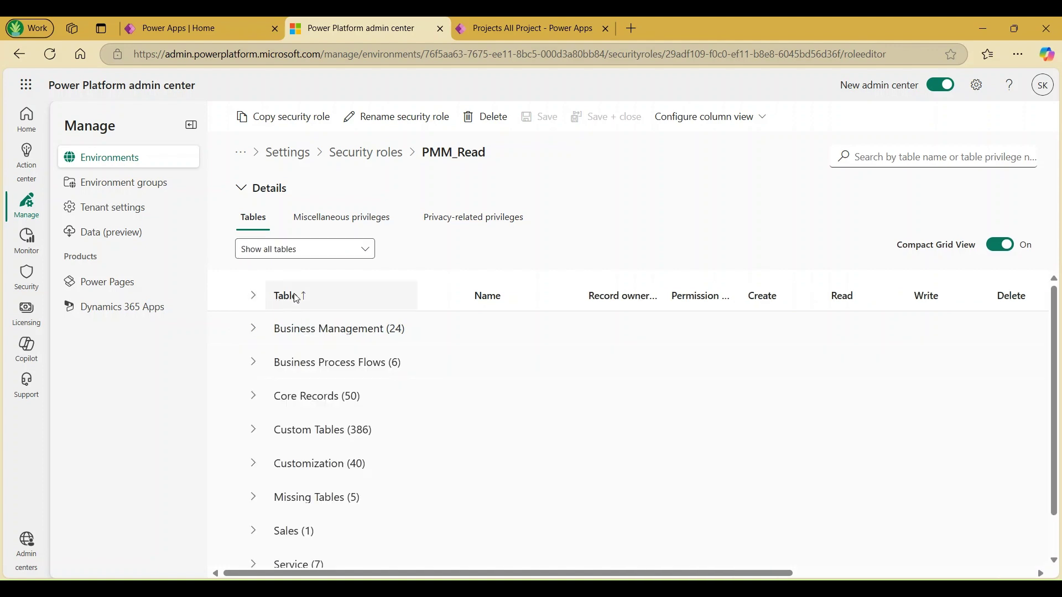
- Review the table groups, expand Custom Tables and examine its privilege columns from Create through Share
scroll(419, 345, "down", 1)
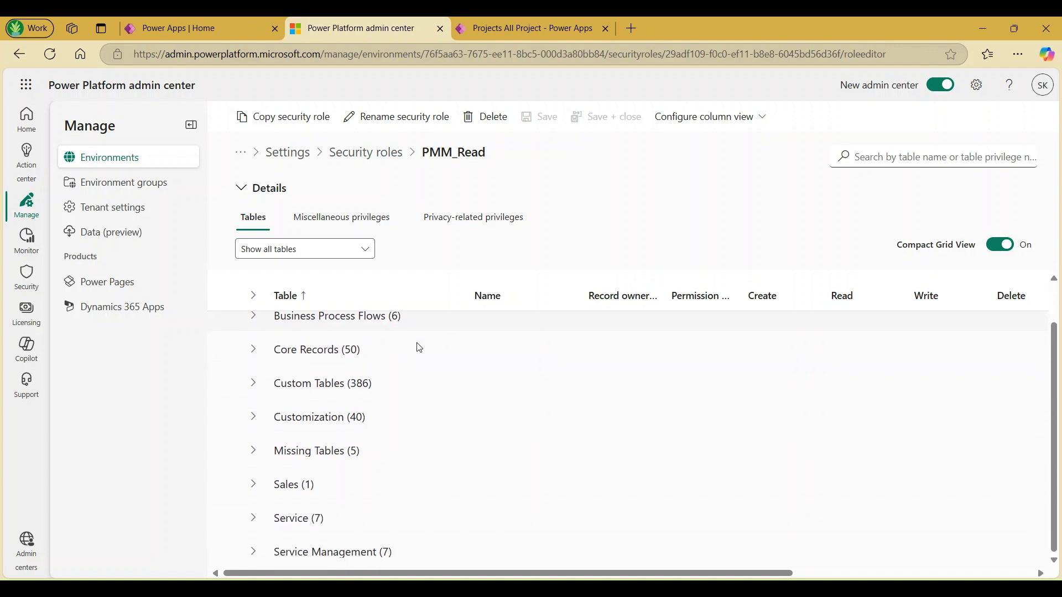
scroll(419, 346, "up", 1)
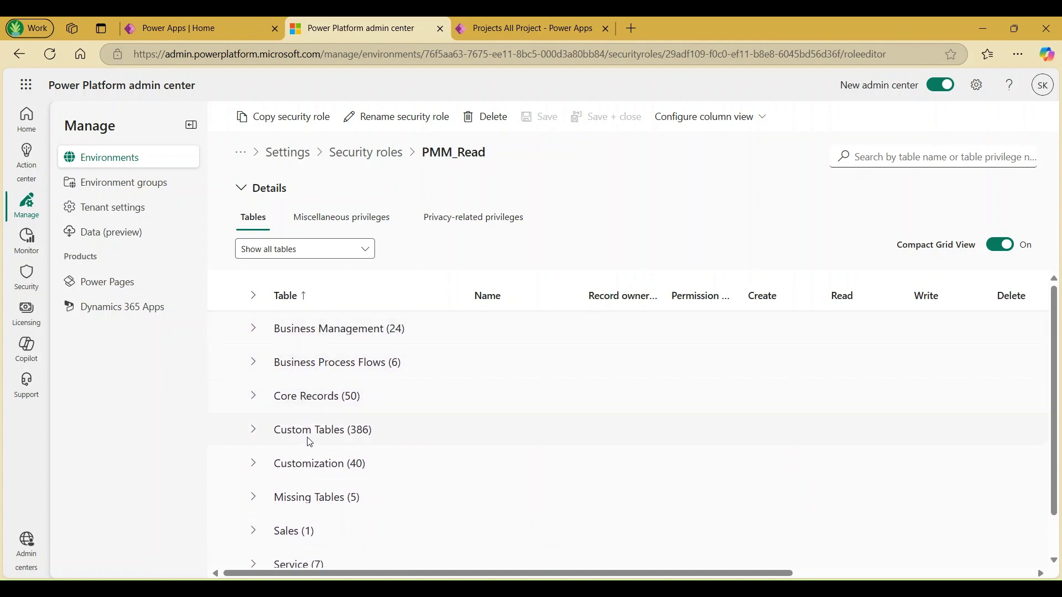
scroll(428, 439, "down", 1)
scroll(430, 440, "up", 1)
left_click(253, 430)
scroll(338, 453, "down", 2)
scroll(338, 453, "down", 5)
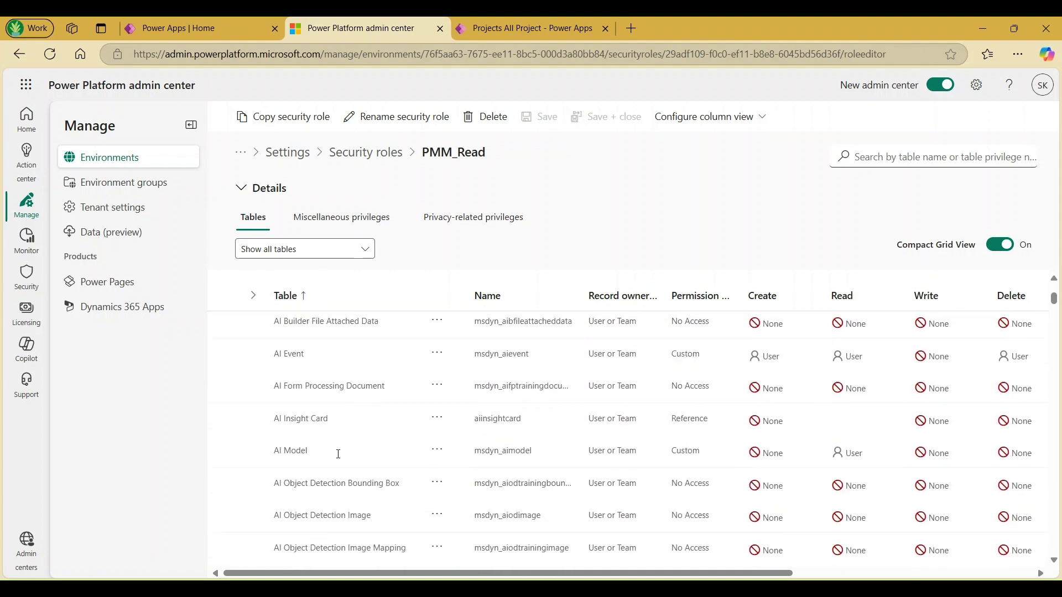
scroll(339, 458, "up", 3)
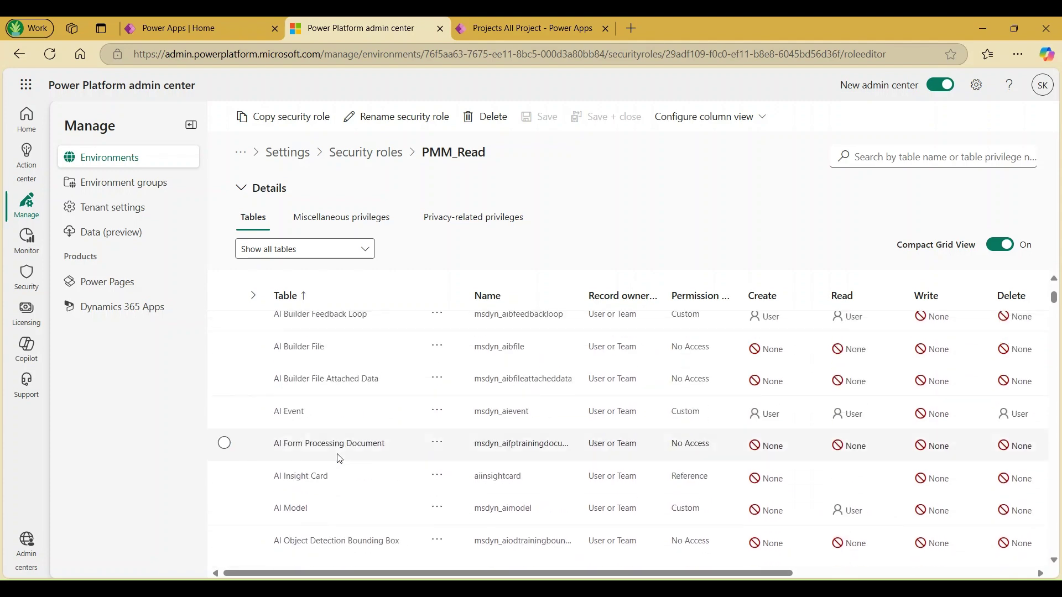
scroll(340, 459, "up", 4)
scroll(342, 457, "down", 2)
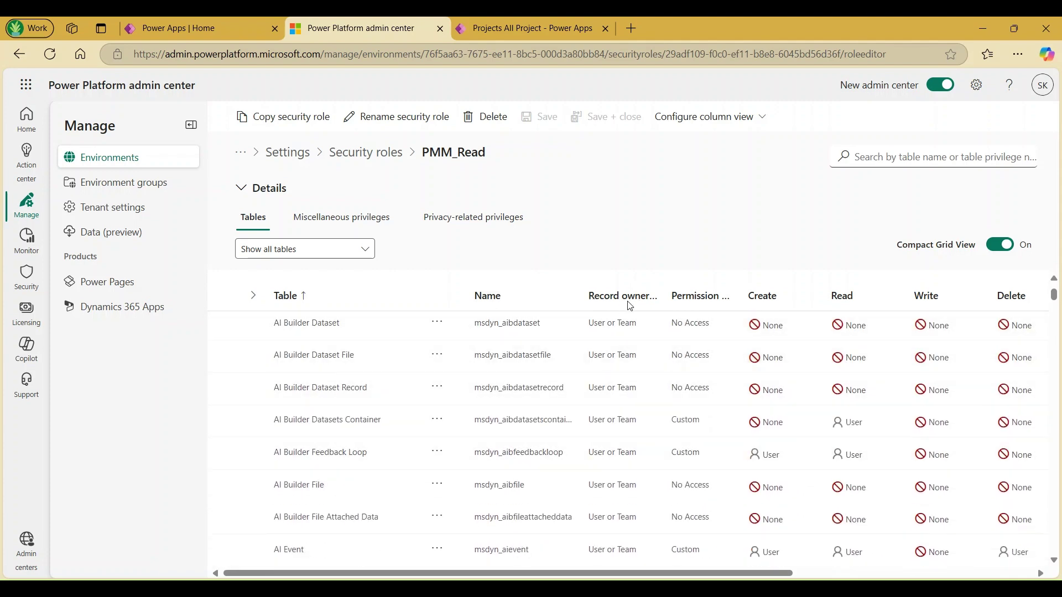
left_click_drag(689, 574, 924, 573)
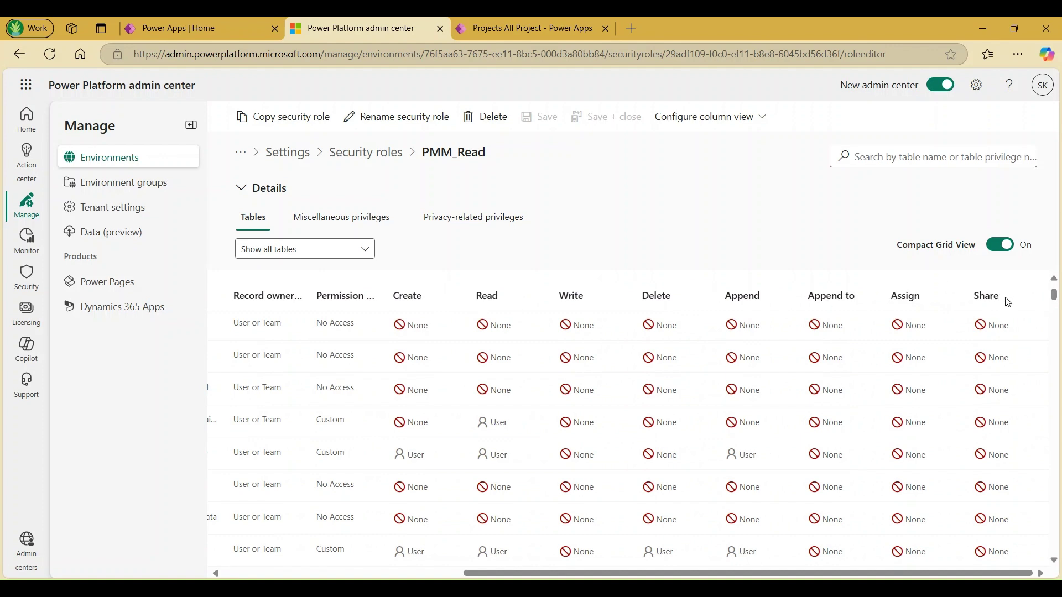
left_click_drag(535, 573, 292, 573)
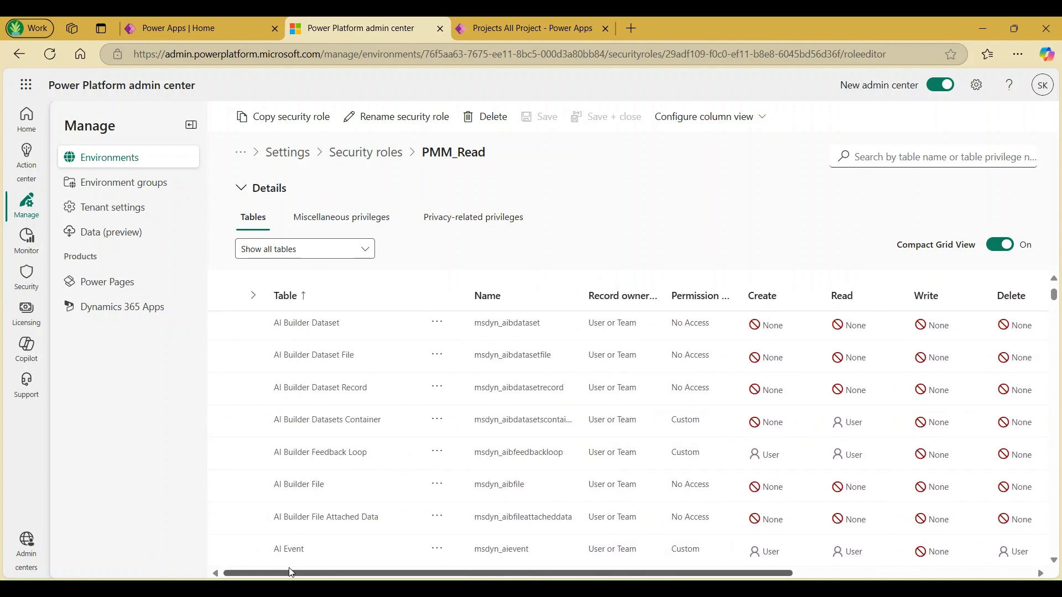
- Filter the role's tables by the search text Project
left_click(890, 157)
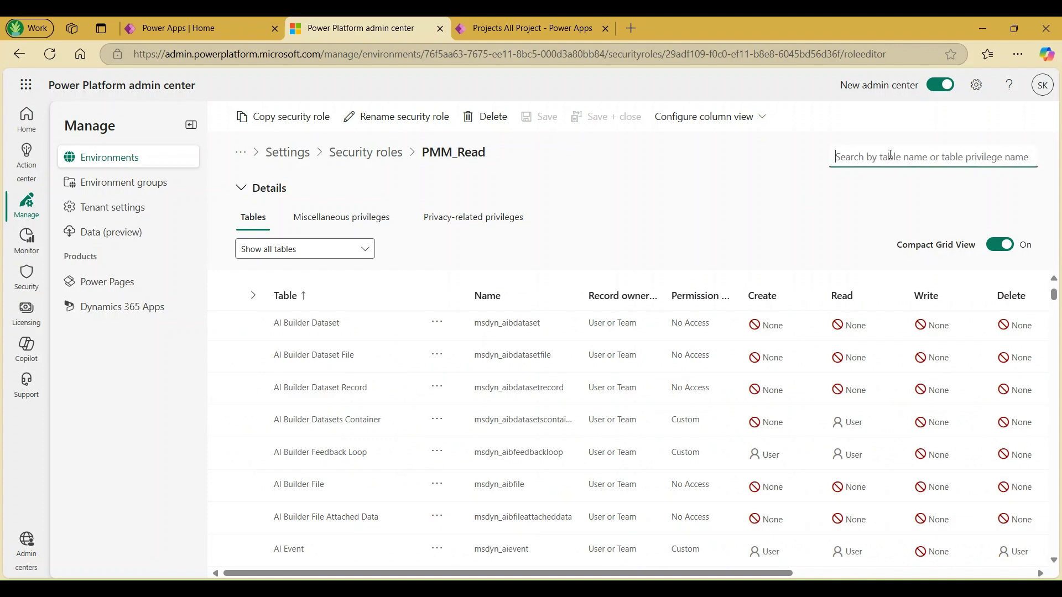
type("Projct")
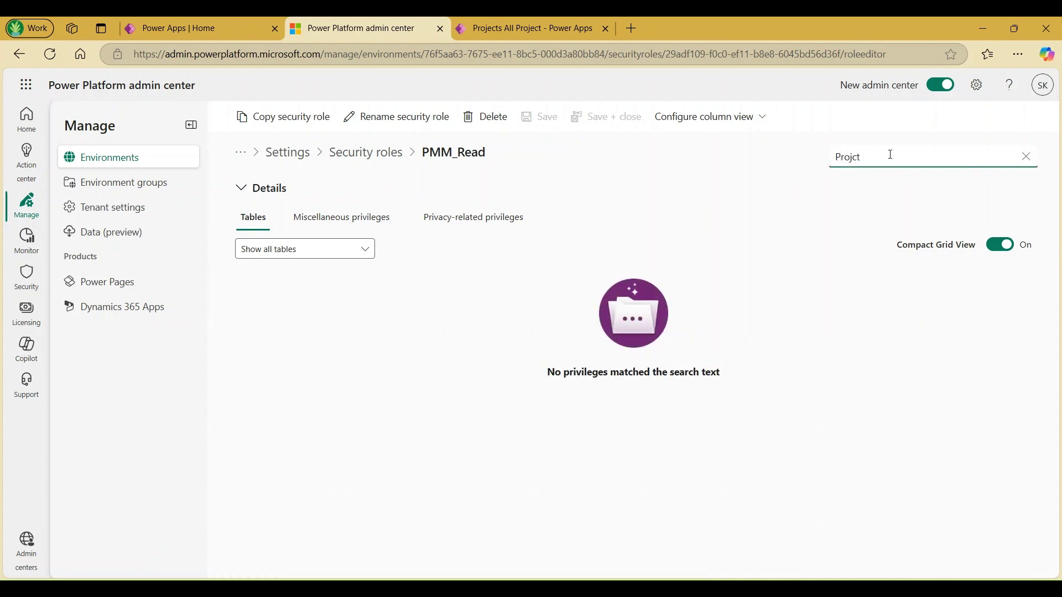
key("BackSpace")
key("BackSpace")
key("BackSpace")
type("je")
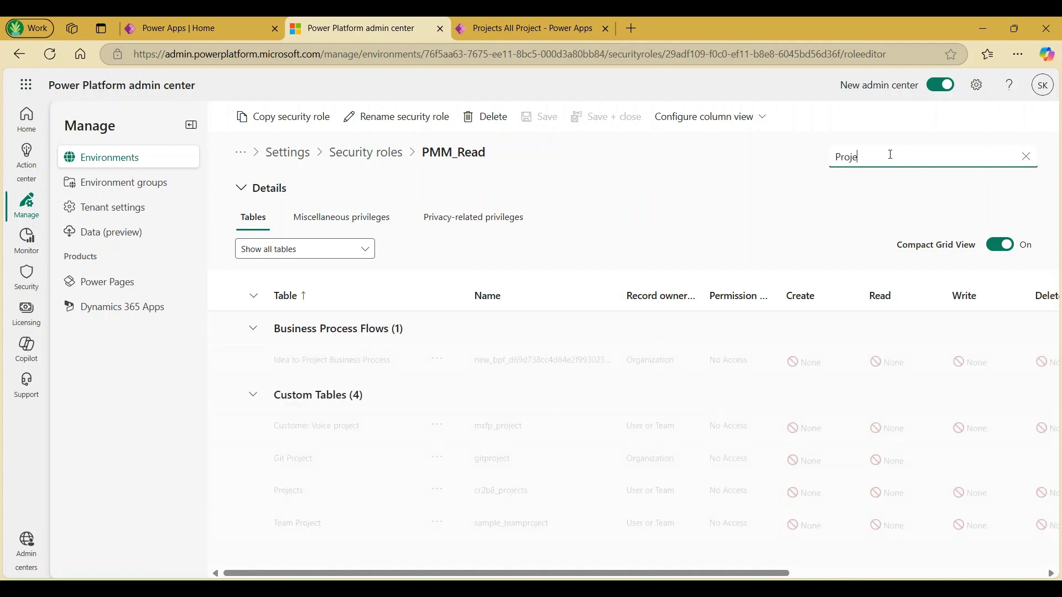
type("ct")
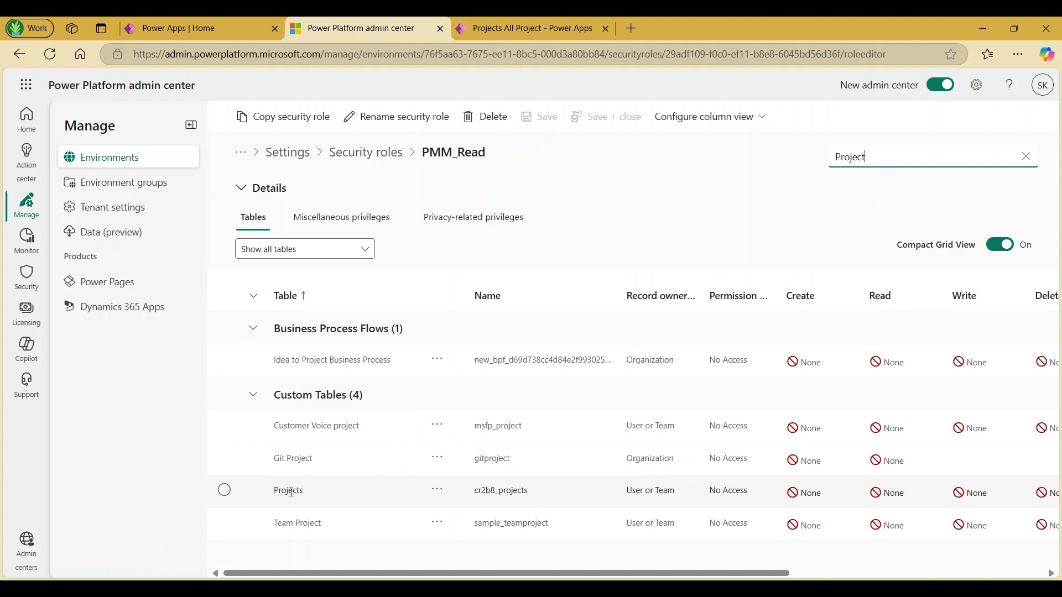
- Set the Read privilege of the Projects custom table to Organization and save the PMM_Read role
left_click_drag(341, 574, 404, 573)
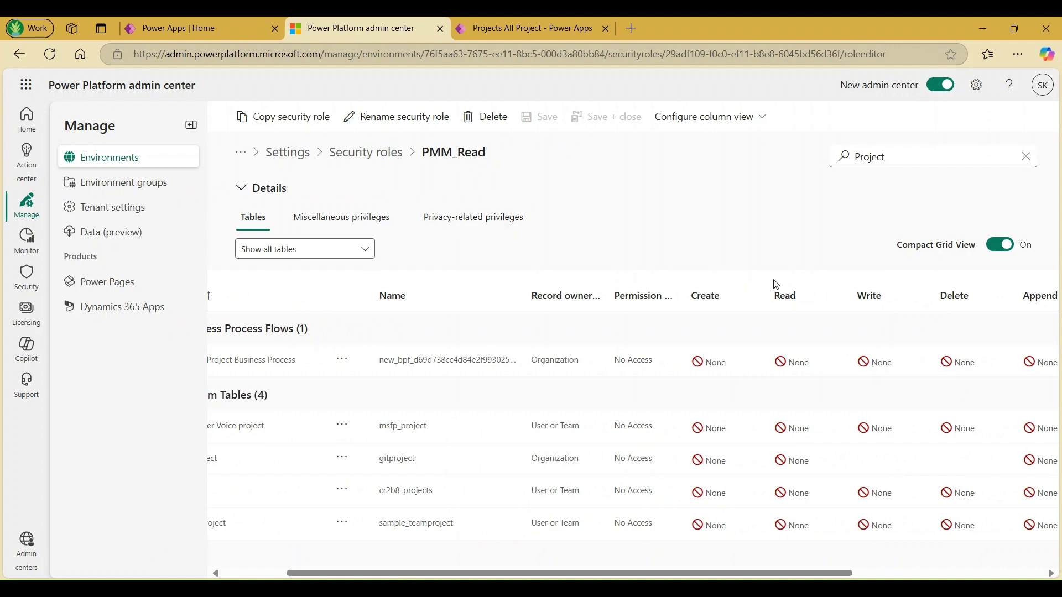
left_click(802, 494)
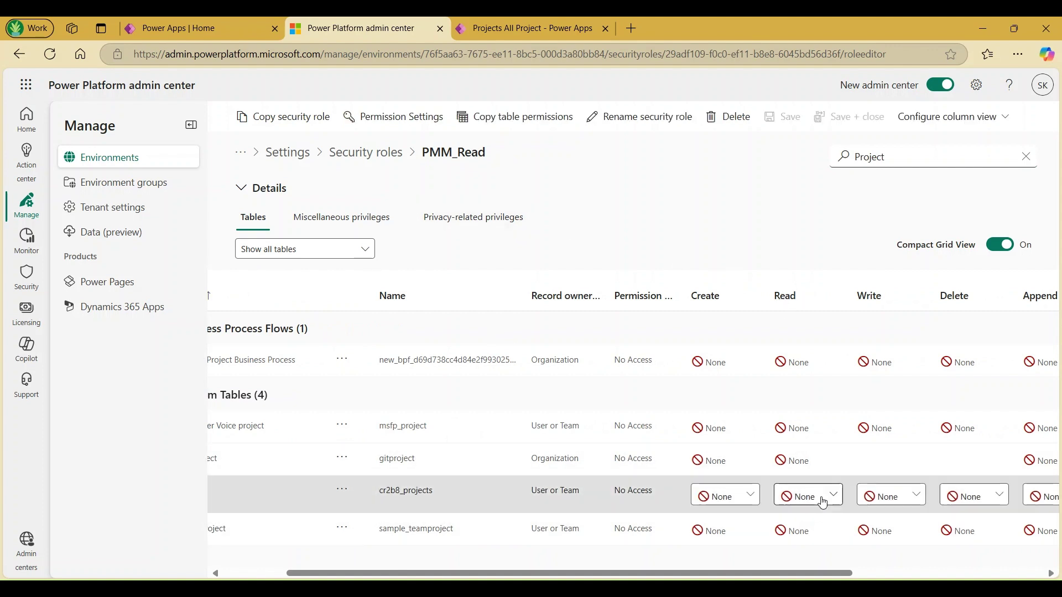
left_click(834, 497)
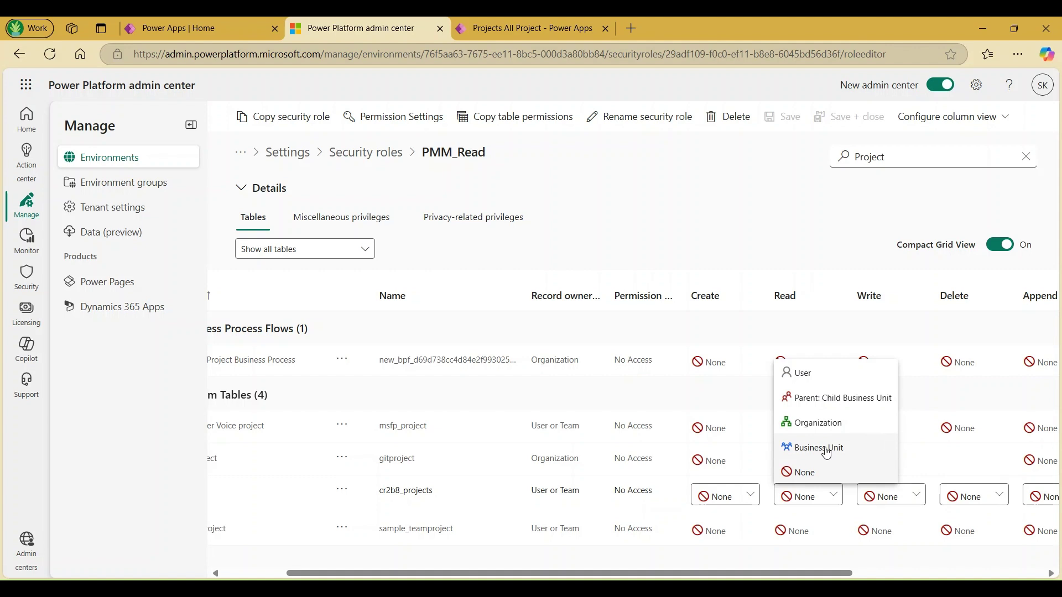
left_click(818, 423)
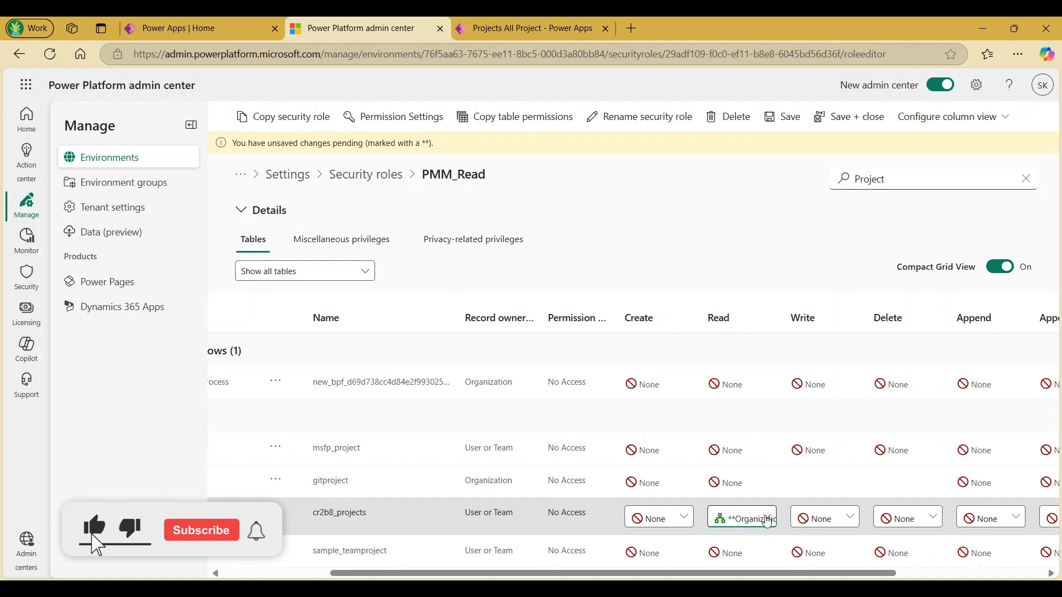
left_click_drag(698, 575, 664, 575)
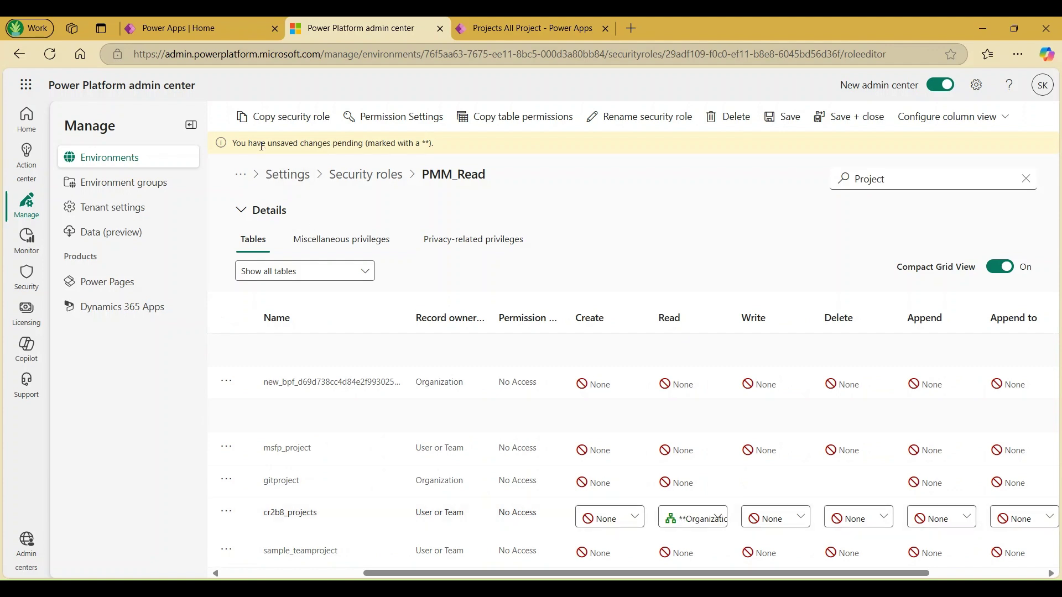
left_click_drag(234, 142, 462, 148)
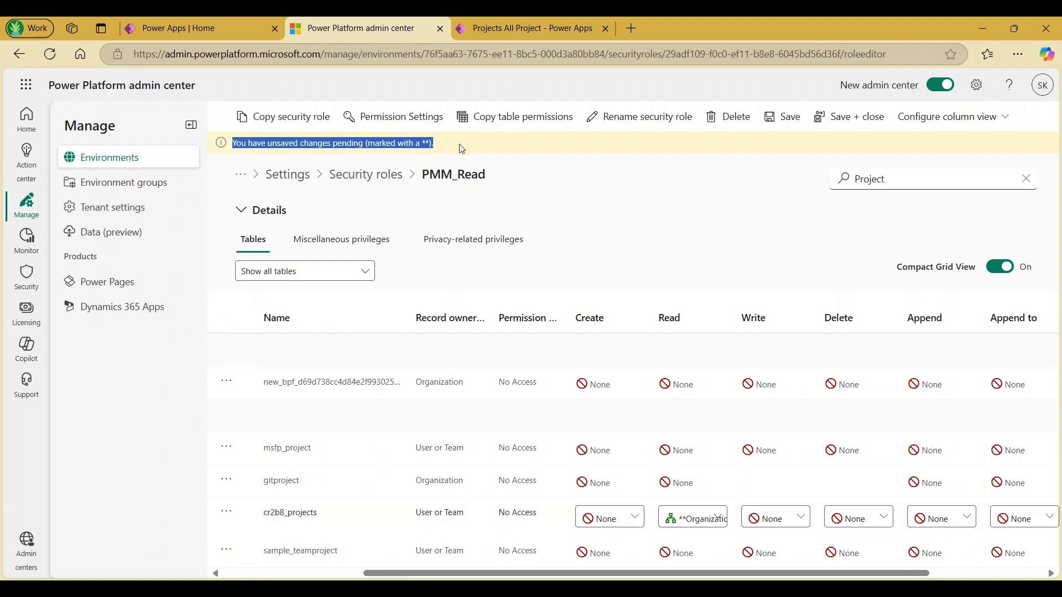
left_click(621, 195)
left_click(781, 119)
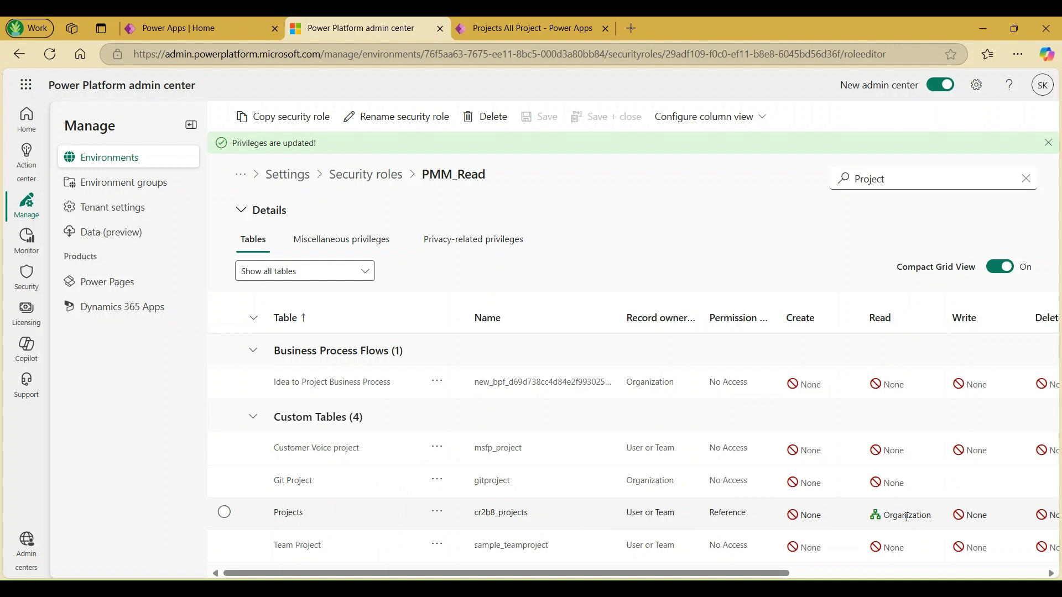
- Filter the role's tables by Tasks and set the Read privilege of the Tasks table to Organization
double_click(875, 180)
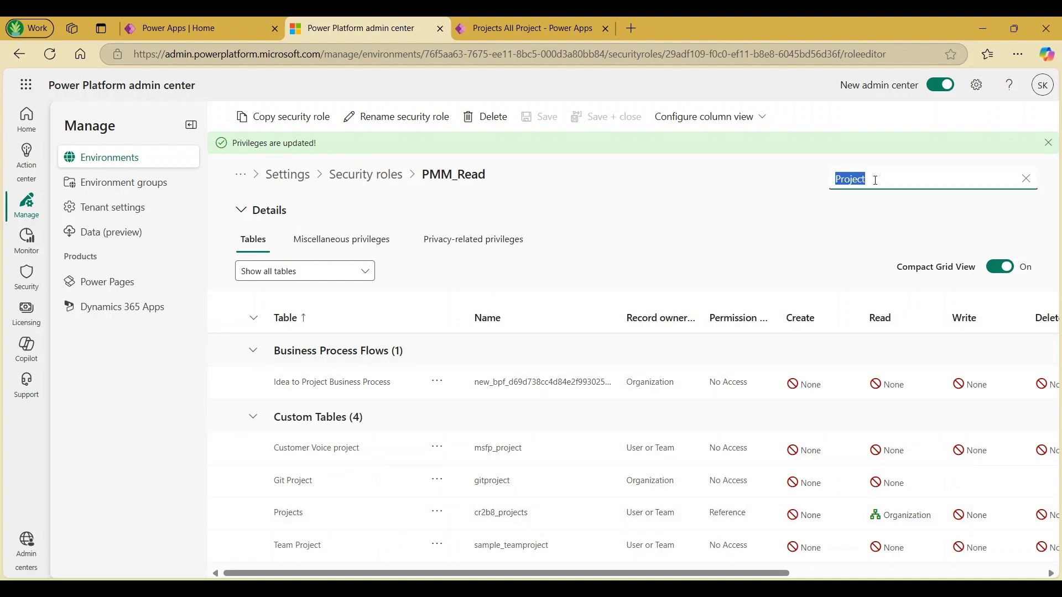
type("Tasks")
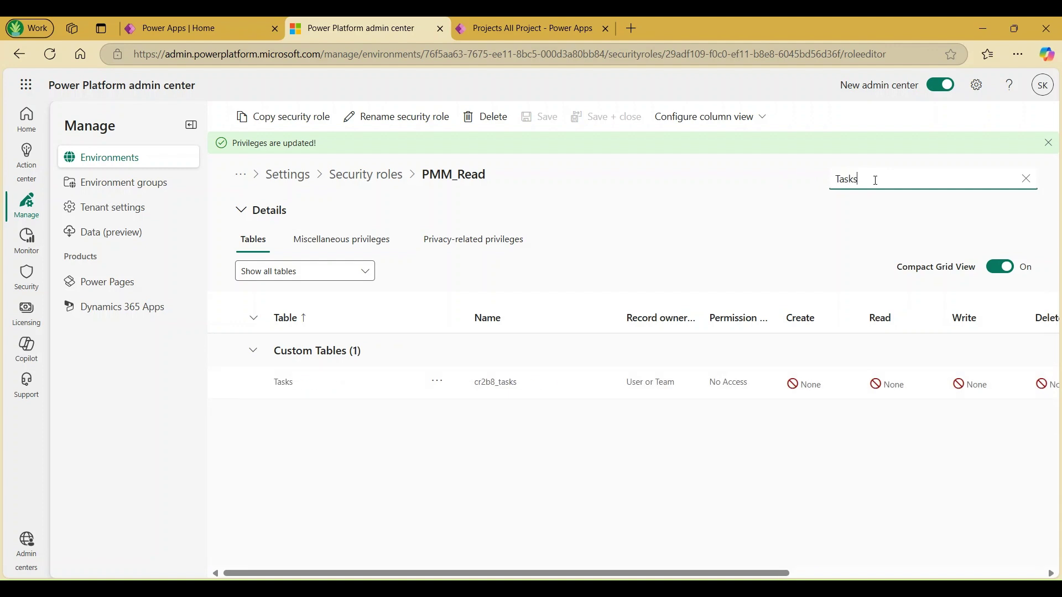
left_click(224, 381)
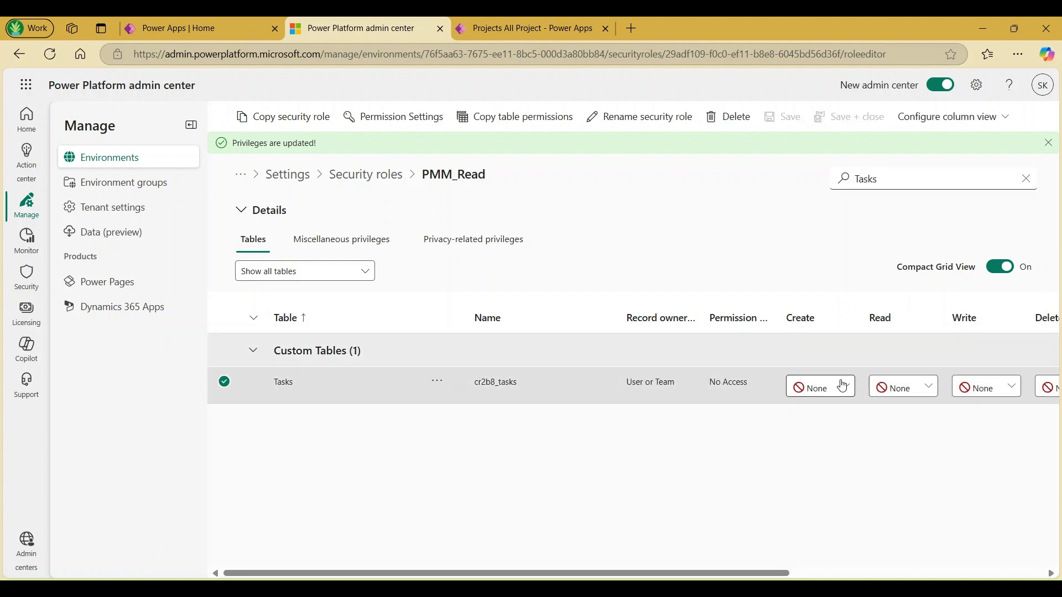
left_click(899, 387)
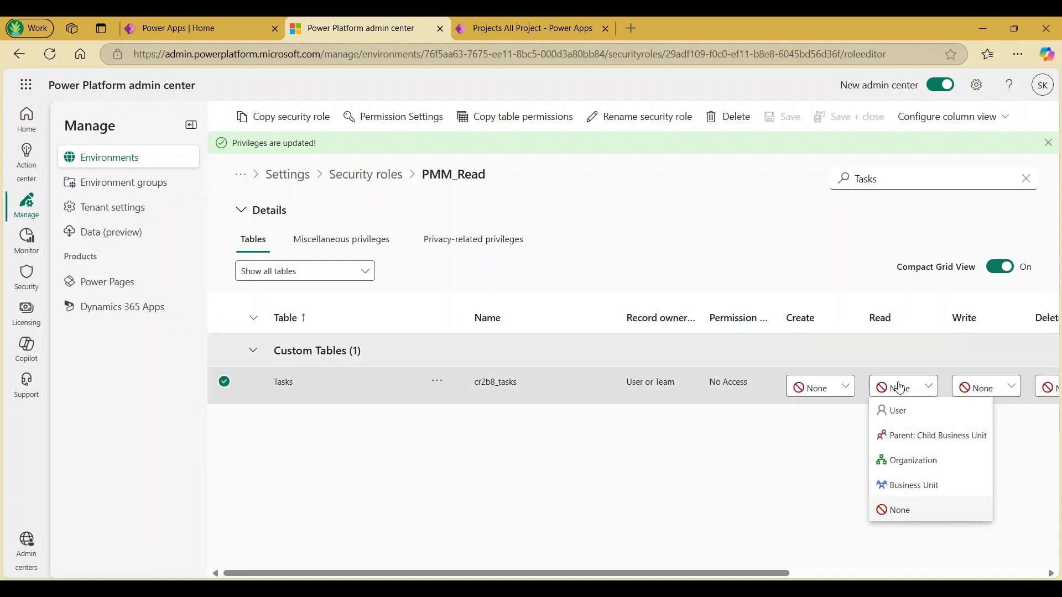
left_click(922, 462)
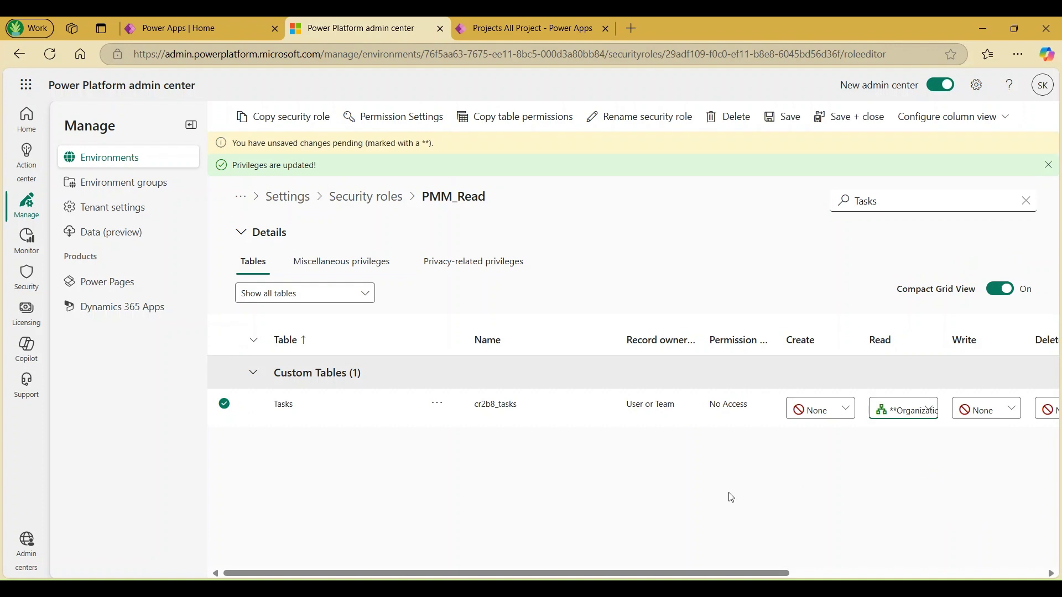
- Filter the tables by Milest and set the Milestones table's Create, Write and Delete privileges to Organization
left_click(860, 200)
double_click(862, 200)
type("Milest")
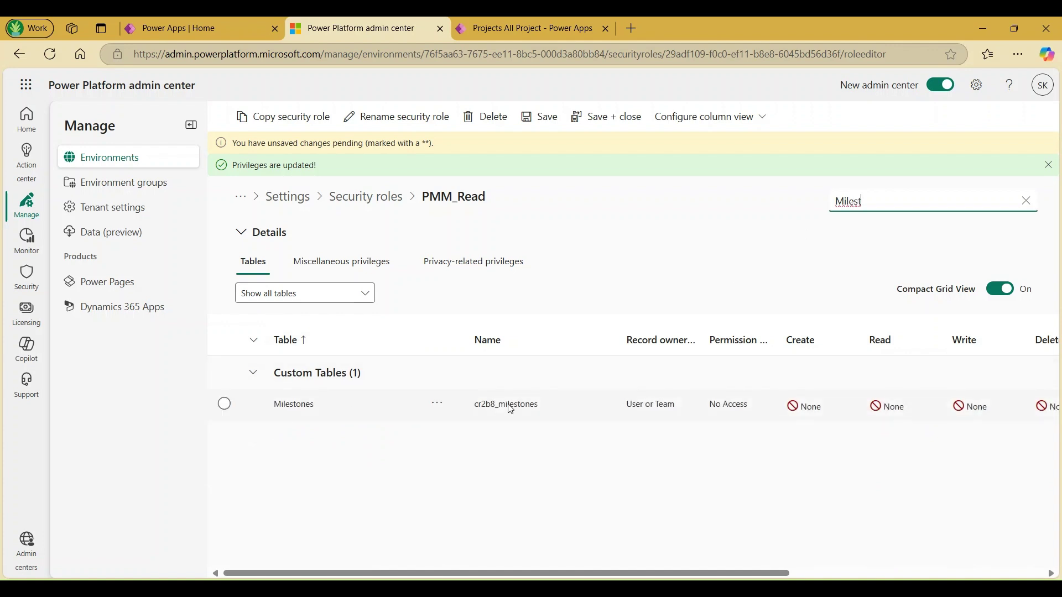
left_click_drag(746, 572, 914, 573)
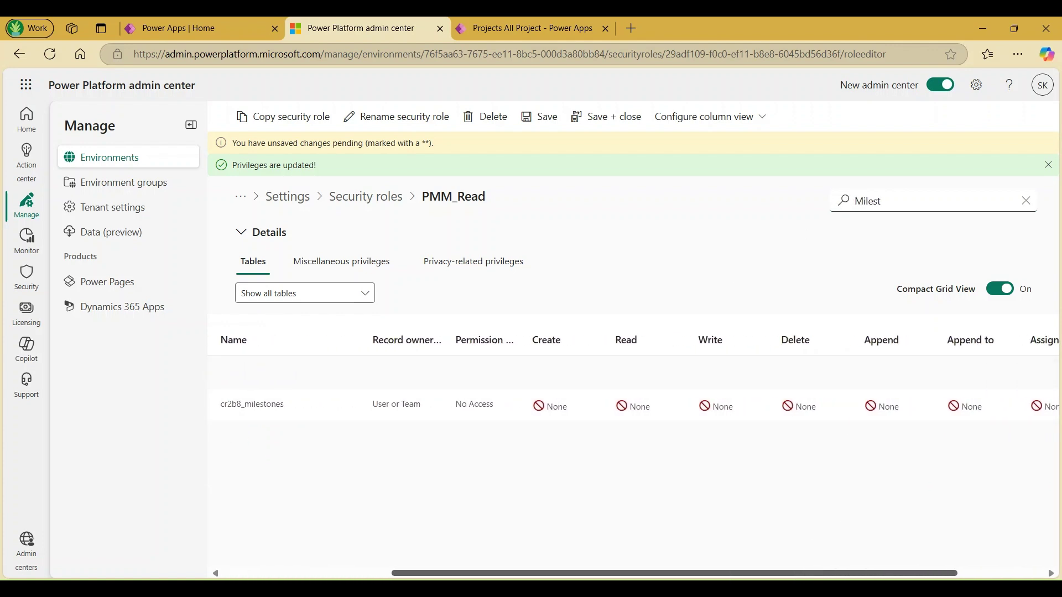
left_click(567, 412)
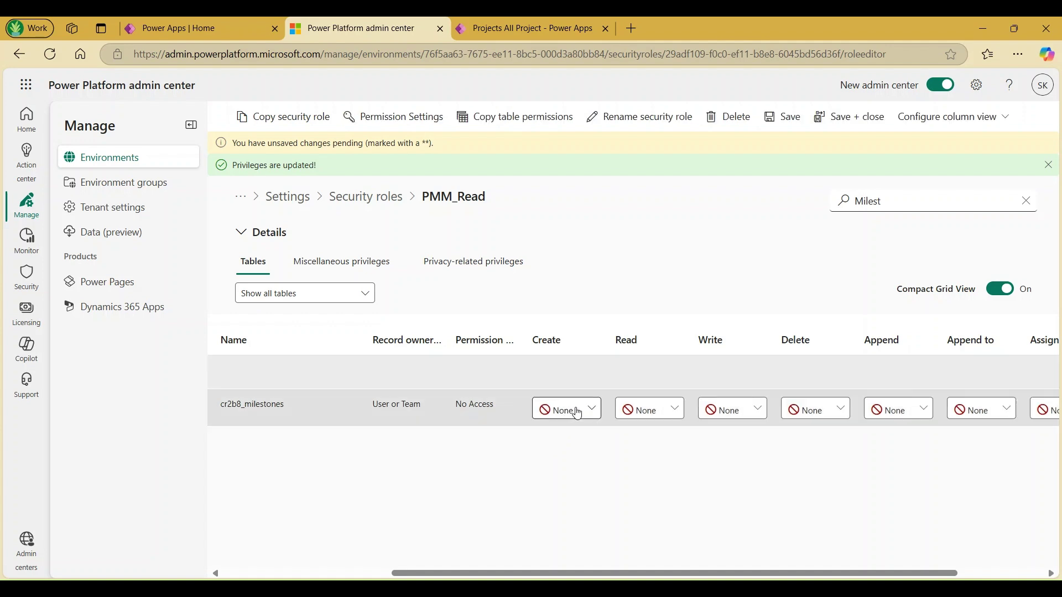
left_click(576, 413)
left_click(581, 485)
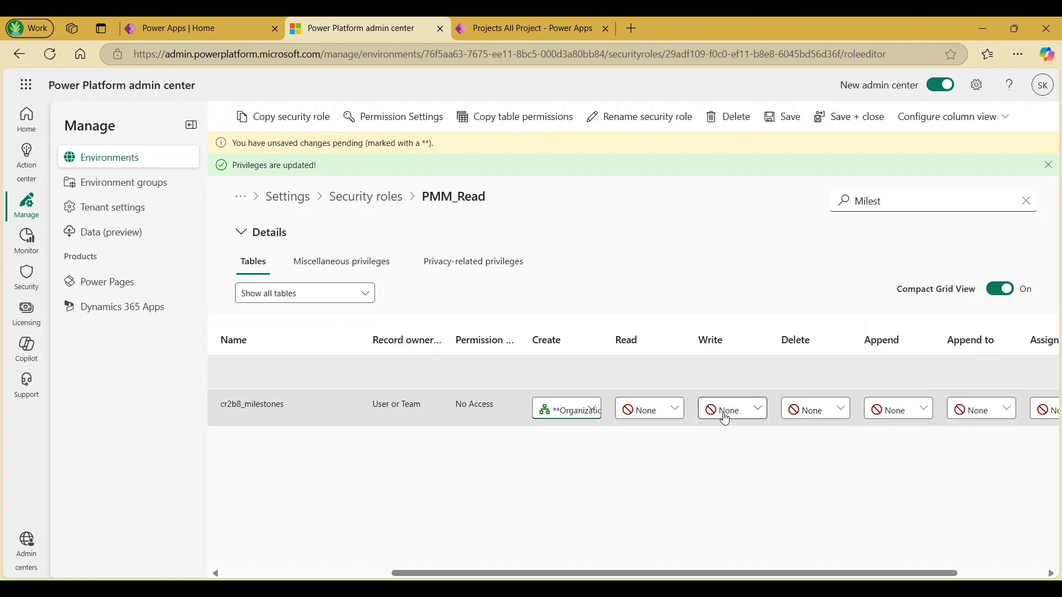
left_click(724, 419)
left_click(737, 485)
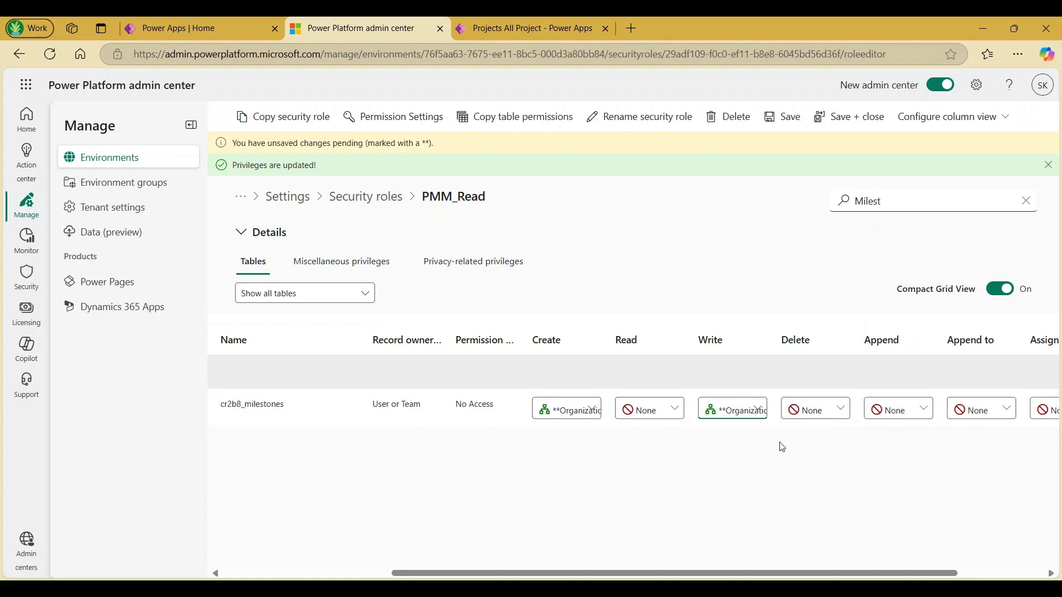
left_click(820, 419)
left_click(822, 487)
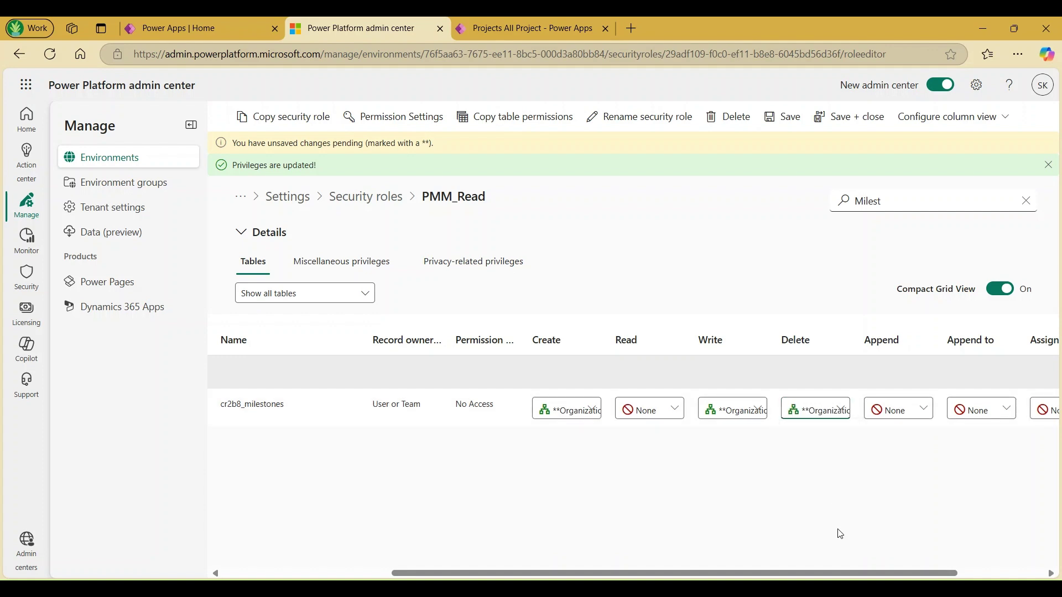
left_click_drag(833, 572, 705, 573)
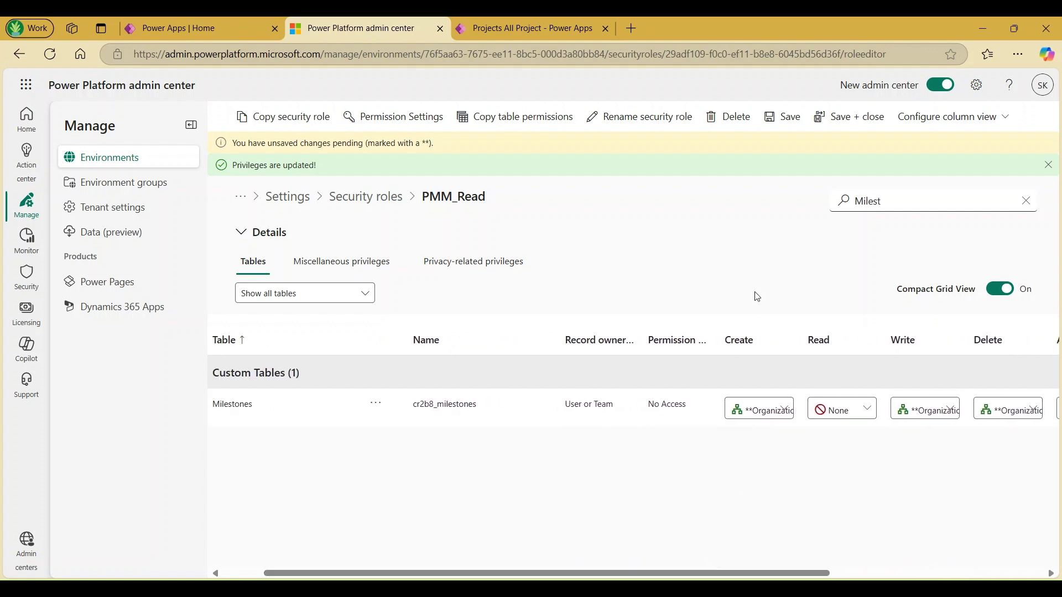
- Filter by Team mem, set the Team Members table's Read privilege to Organization and save the pending privilege changes
double_click(866, 199)
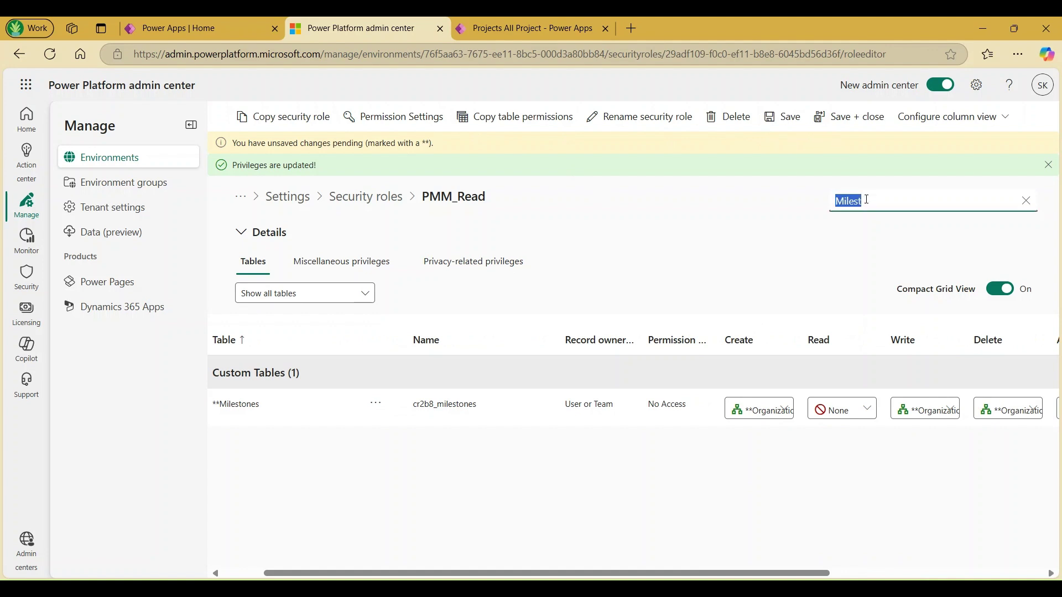
type("Team mem")
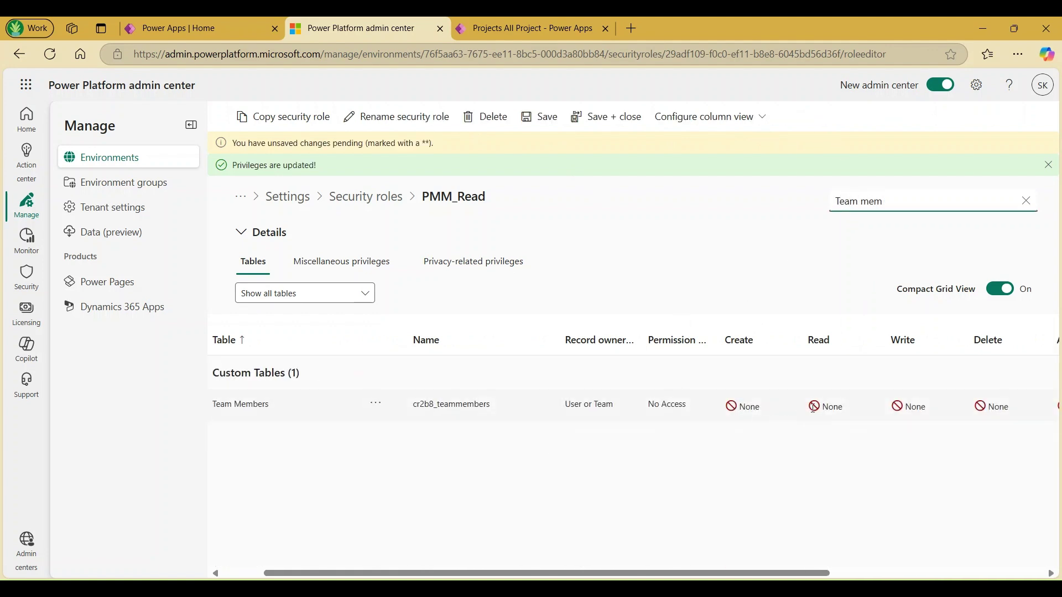
left_click(831, 410)
left_click(845, 412)
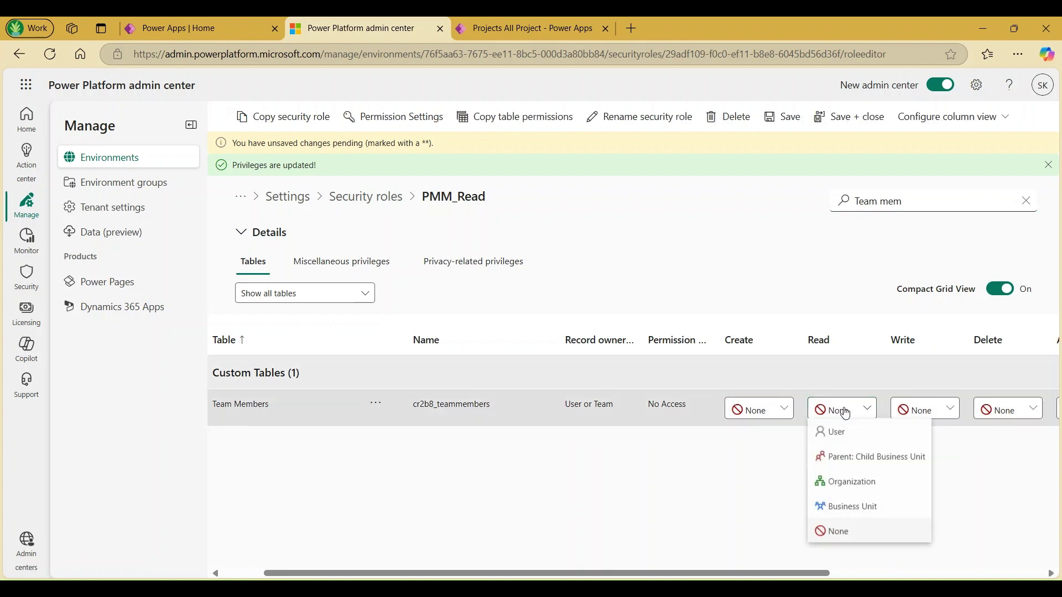
left_click(848, 482)
left_click(785, 116)
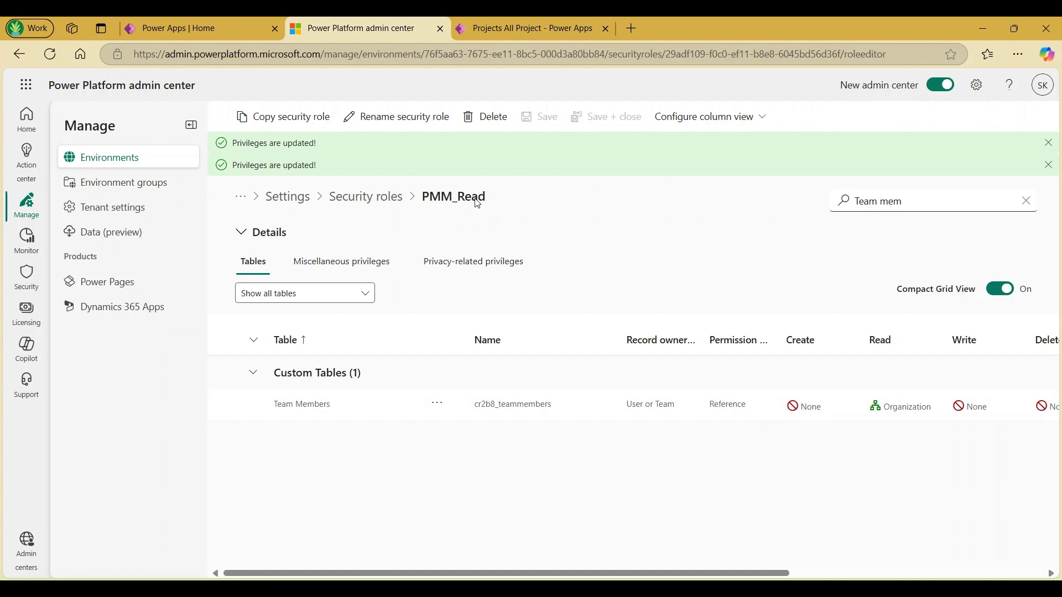
- Return to the environment's settings and open the Users list under Users + permissions
left_click(288, 197)
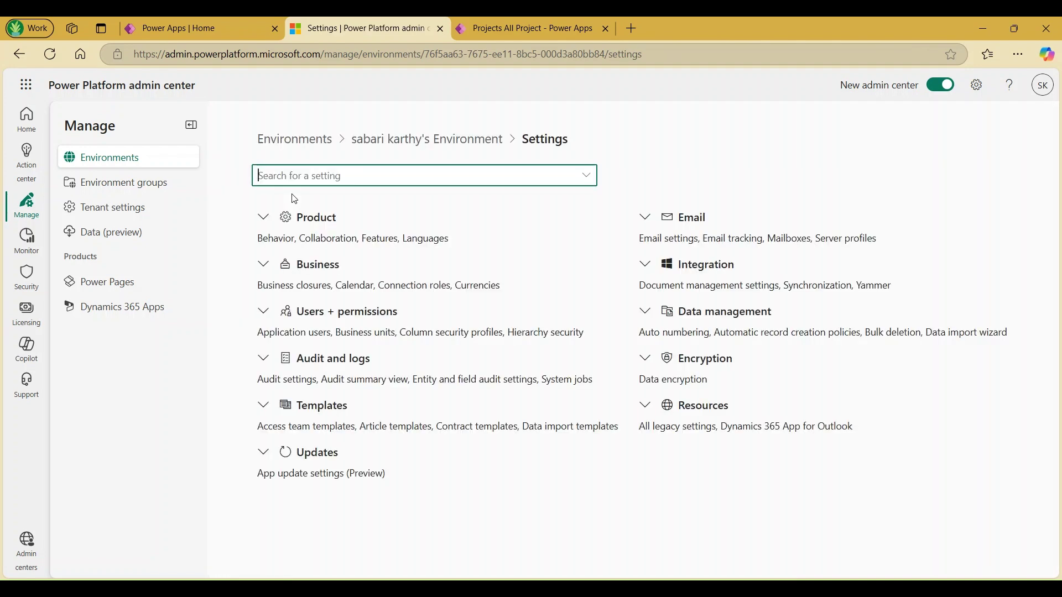
left_click(264, 311)
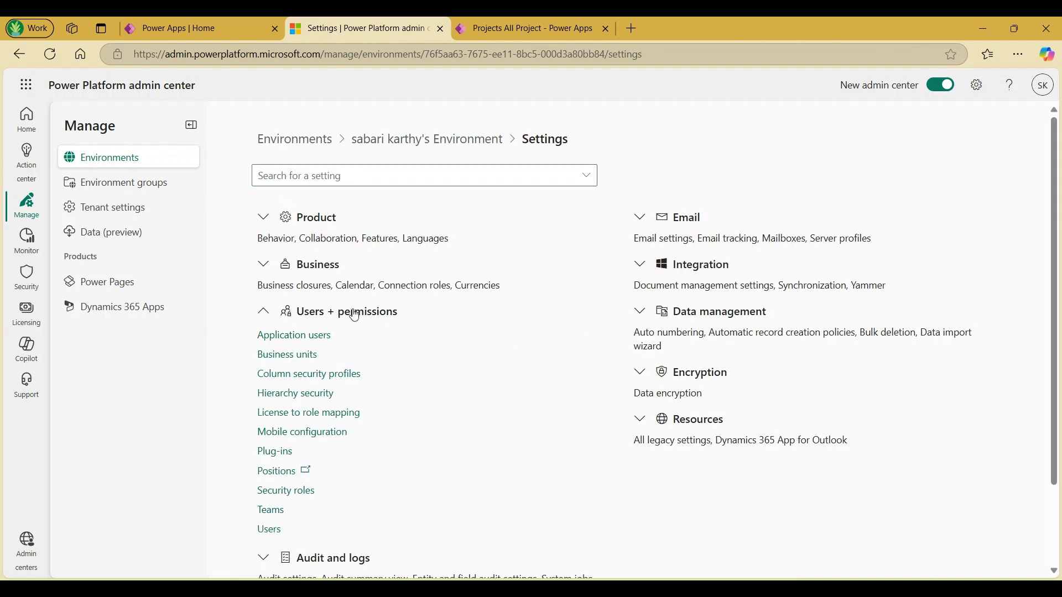
left_click(273, 531)
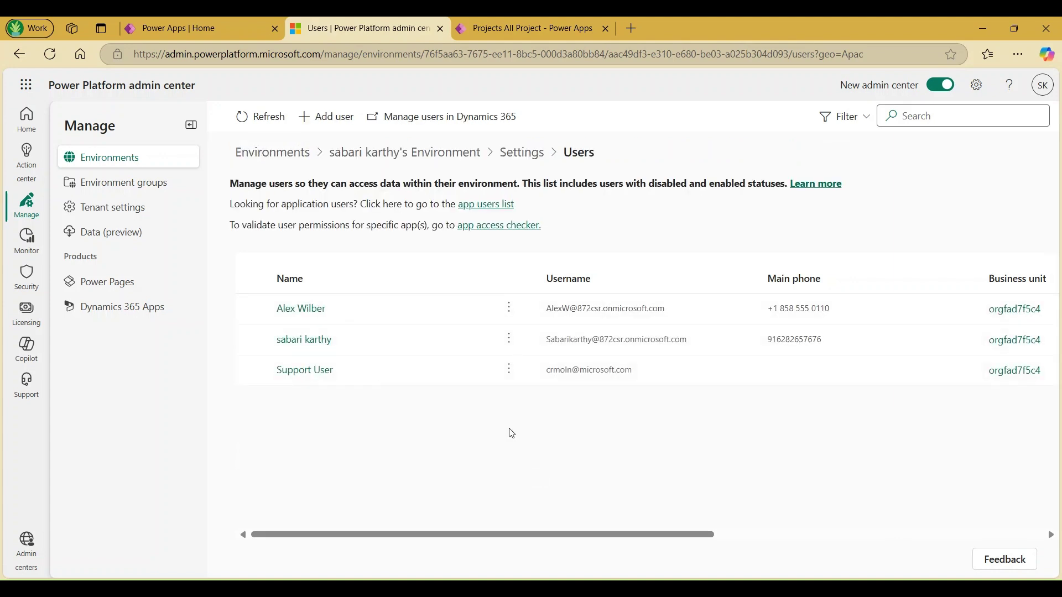
left_click(331, 117)
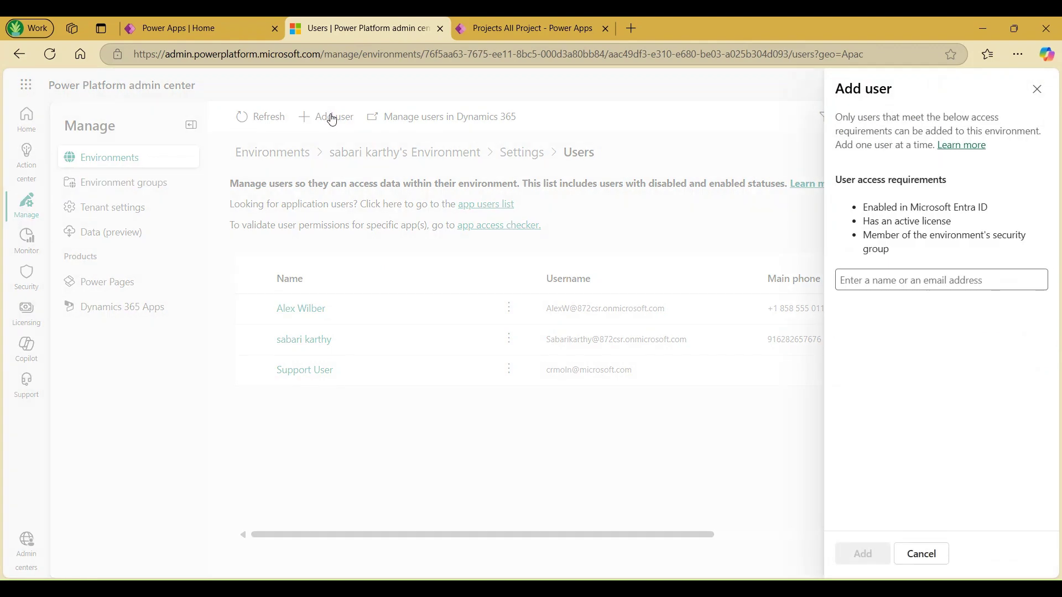
left_click(865, 282)
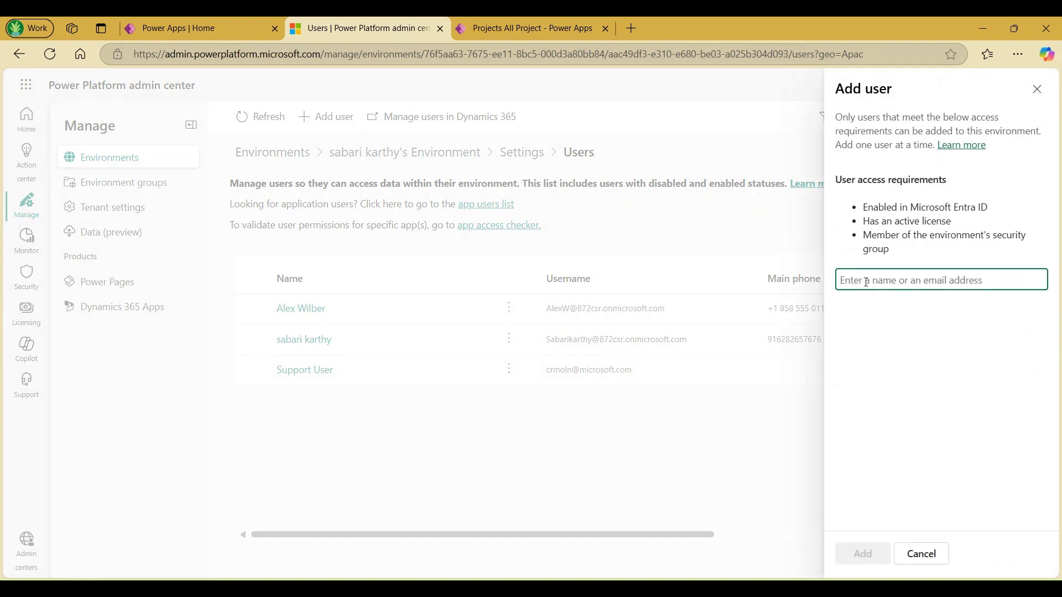
type("Dem")
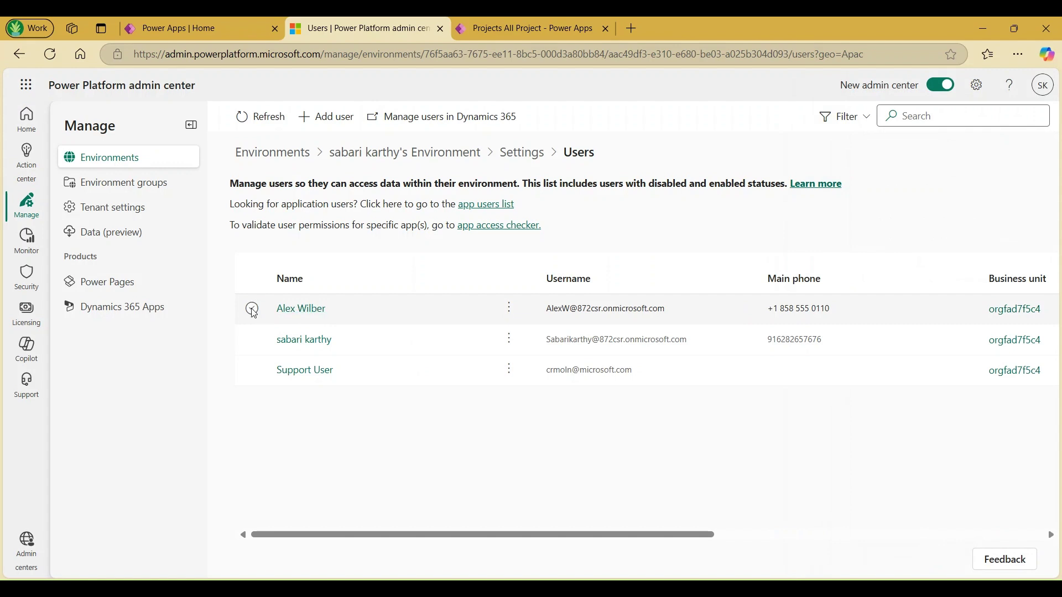
- Assign the PMM_Read security role to the first listed user, confirm the role assignment, and refresh that user
left_click(252, 310)
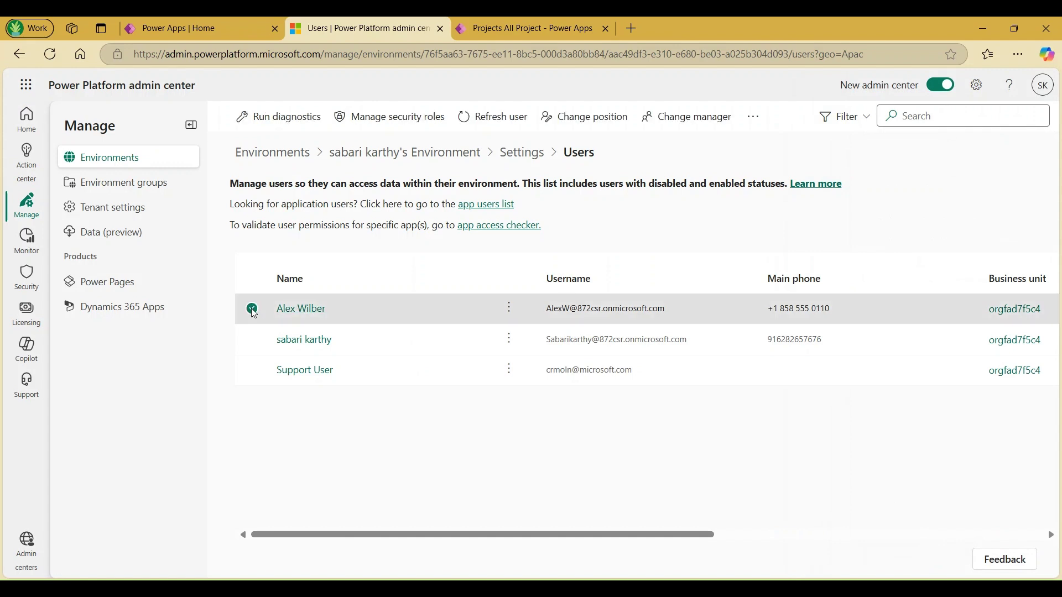
left_click(394, 118)
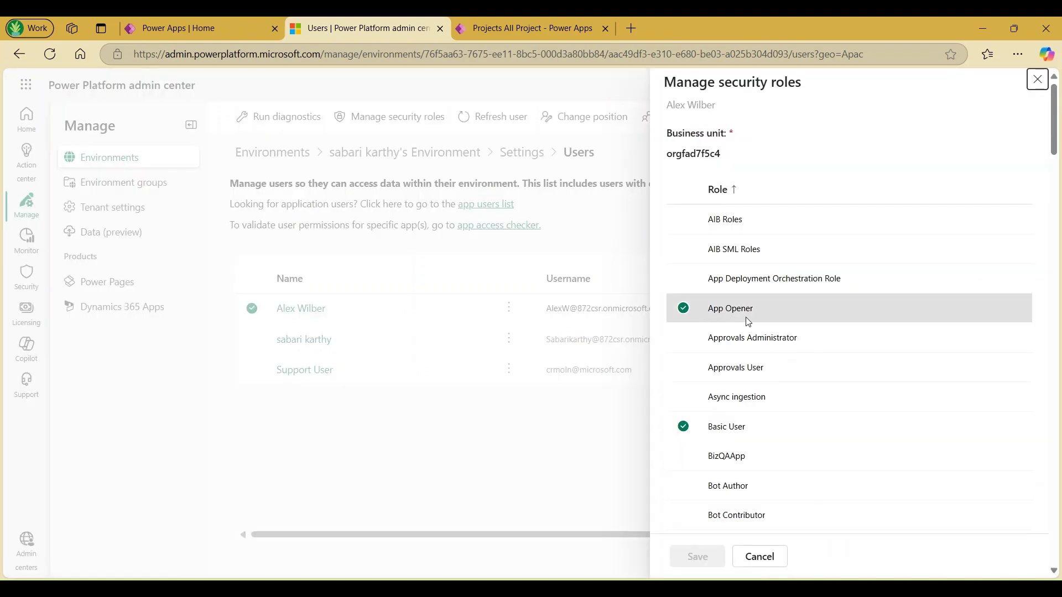
scroll(795, 398, "down", 20)
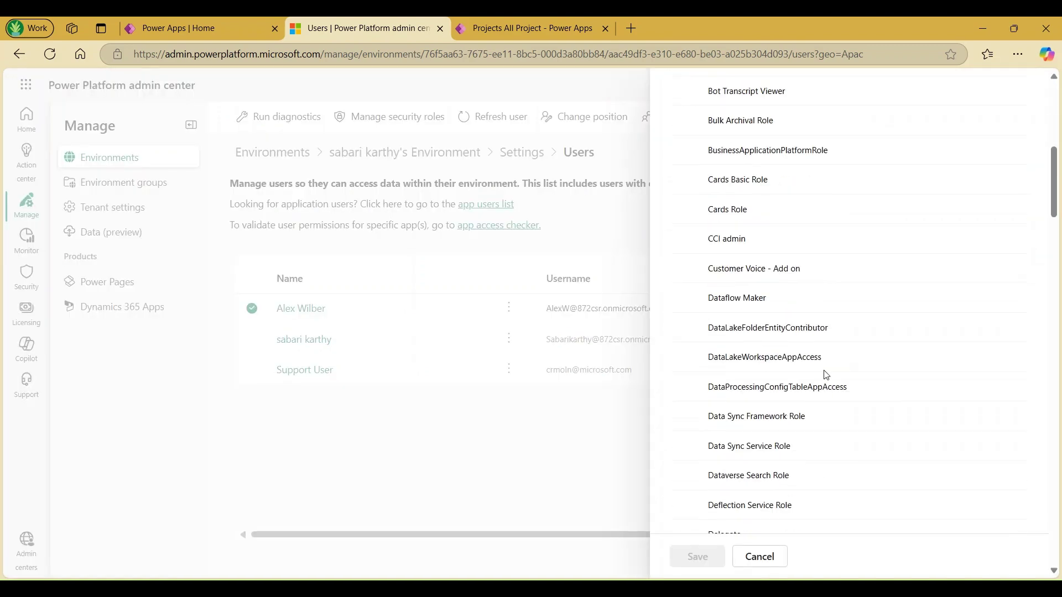
scroll(825, 375, "down", 20)
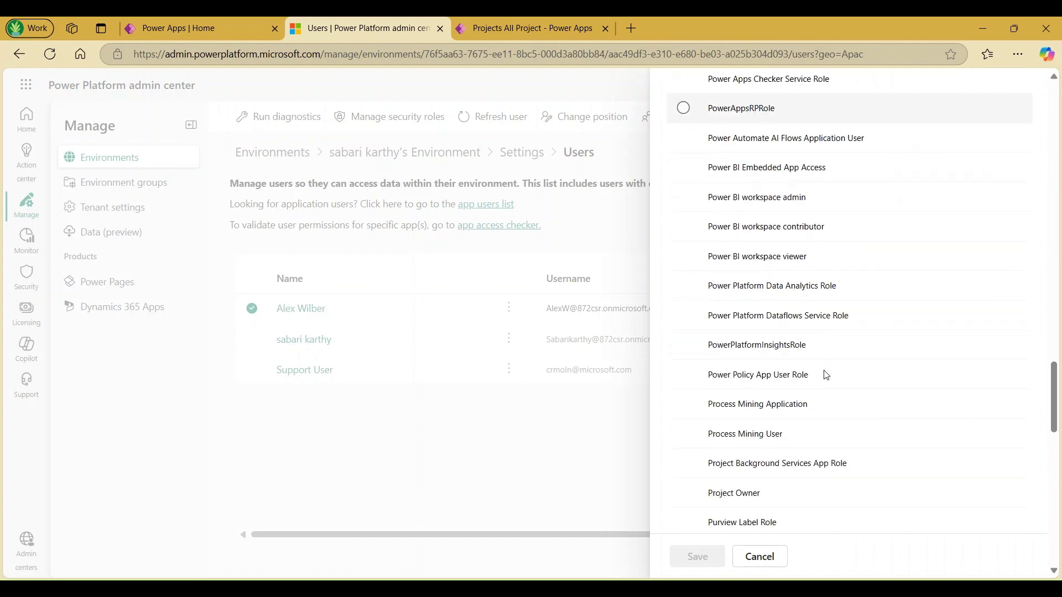
scroll(826, 375, "down", 1)
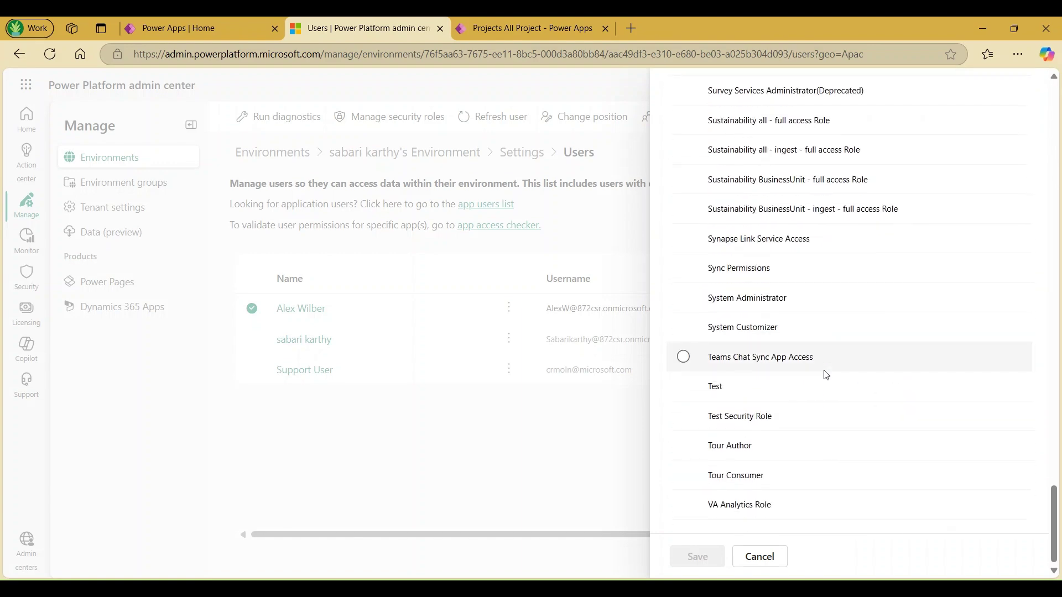
scroll(826, 375, "up", 7)
scroll(825, 375, "up", 2)
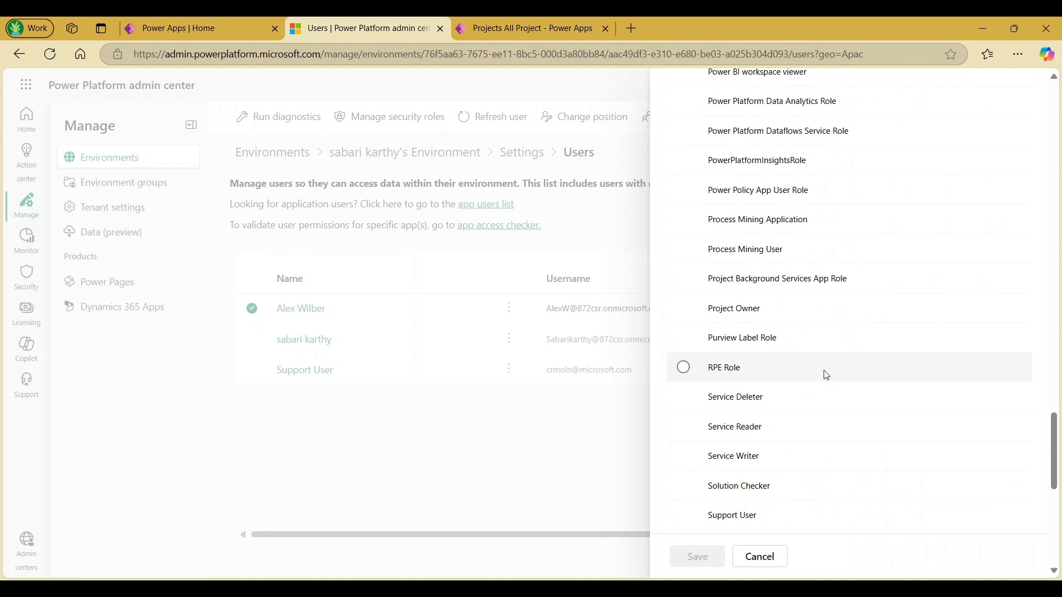
scroll(826, 376, "up", 6)
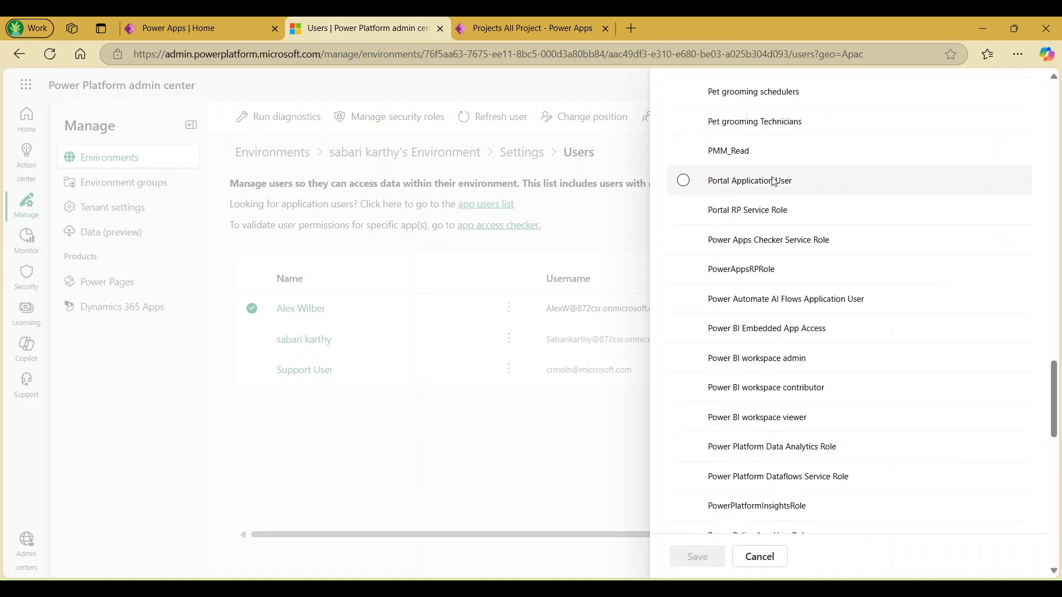
left_click(763, 154)
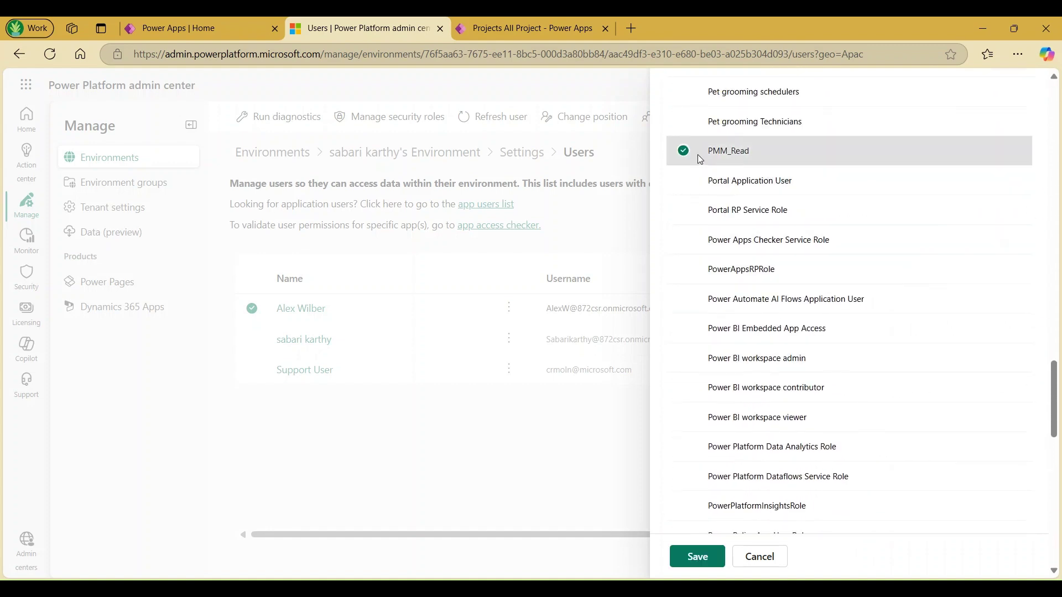
left_click(703, 554)
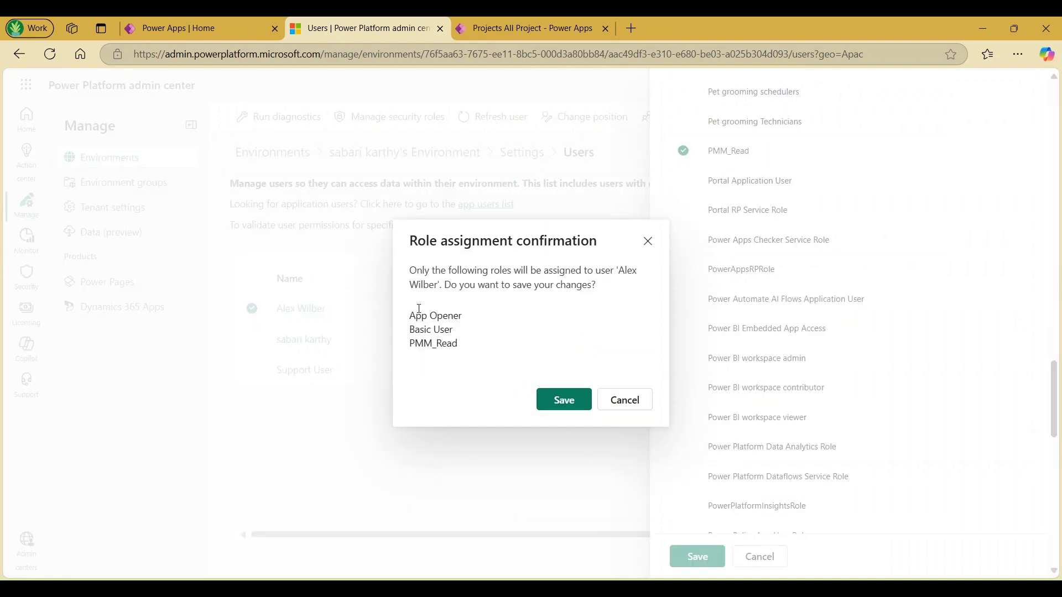
left_click(568, 400)
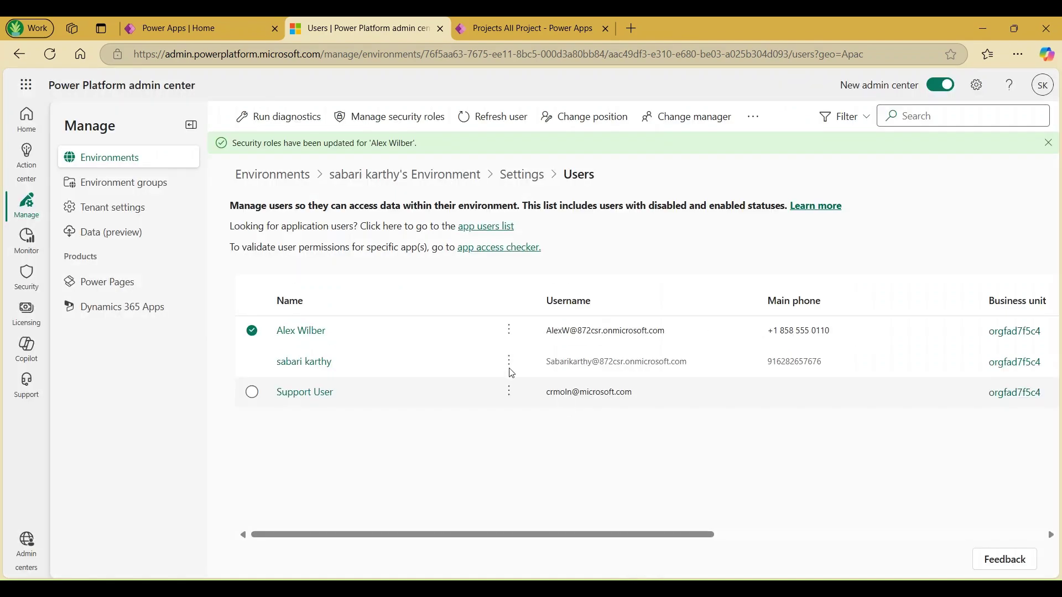
left_click(509, 118)
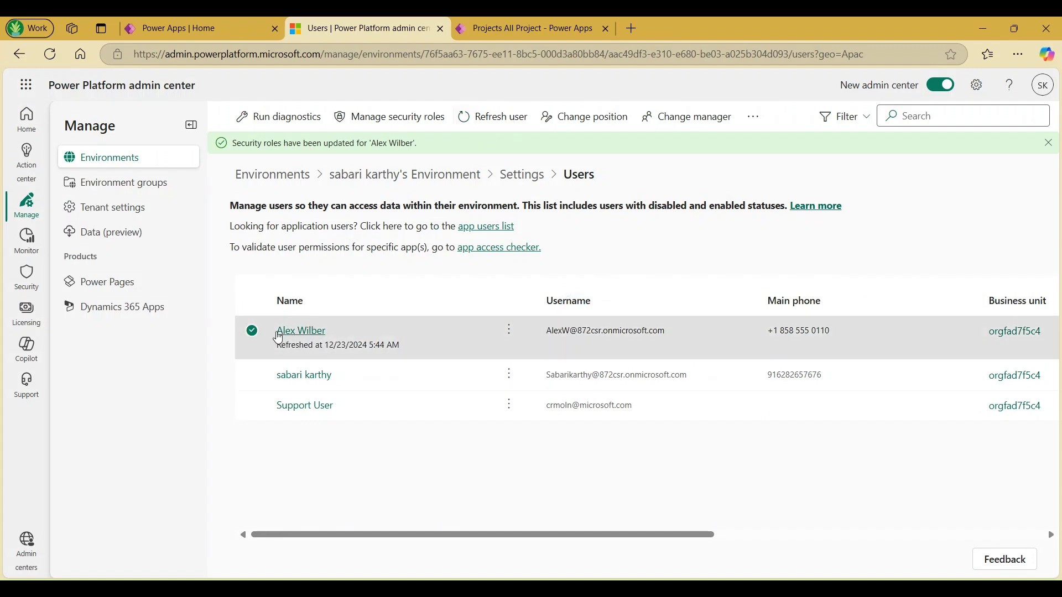
left_click(253, 332)
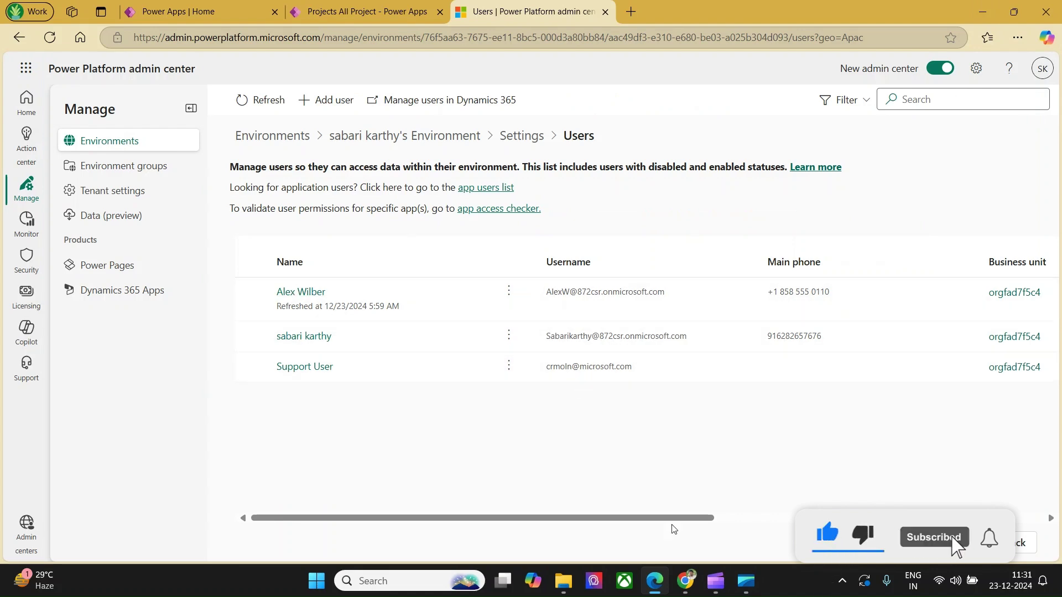
- Switch to the Project Management Module app in Chrome and check which account is signed in
left_click(685, 581)
left_click(1044, 100)
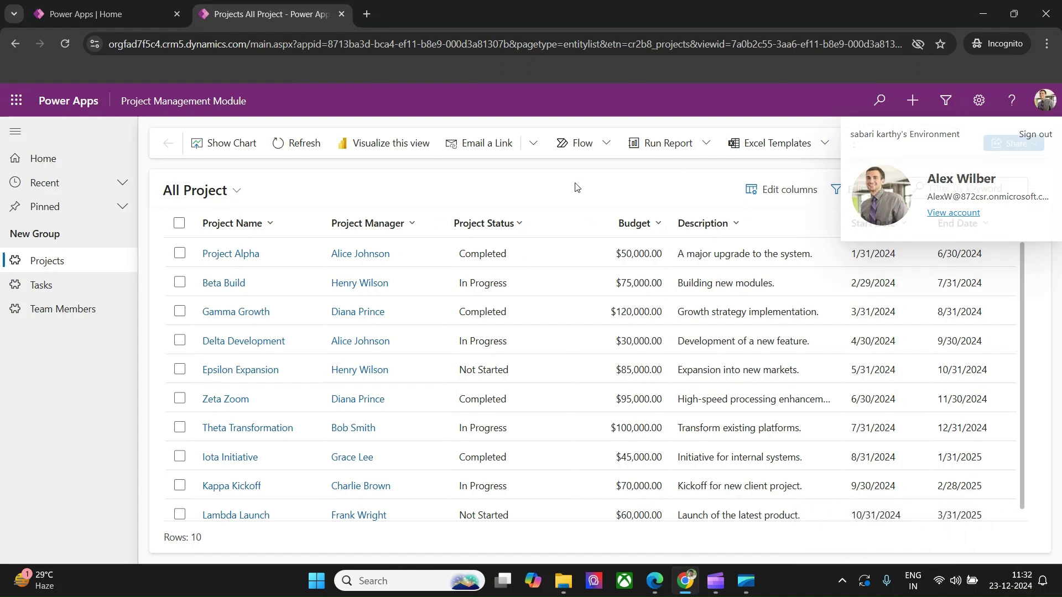
left_click(558, 194)
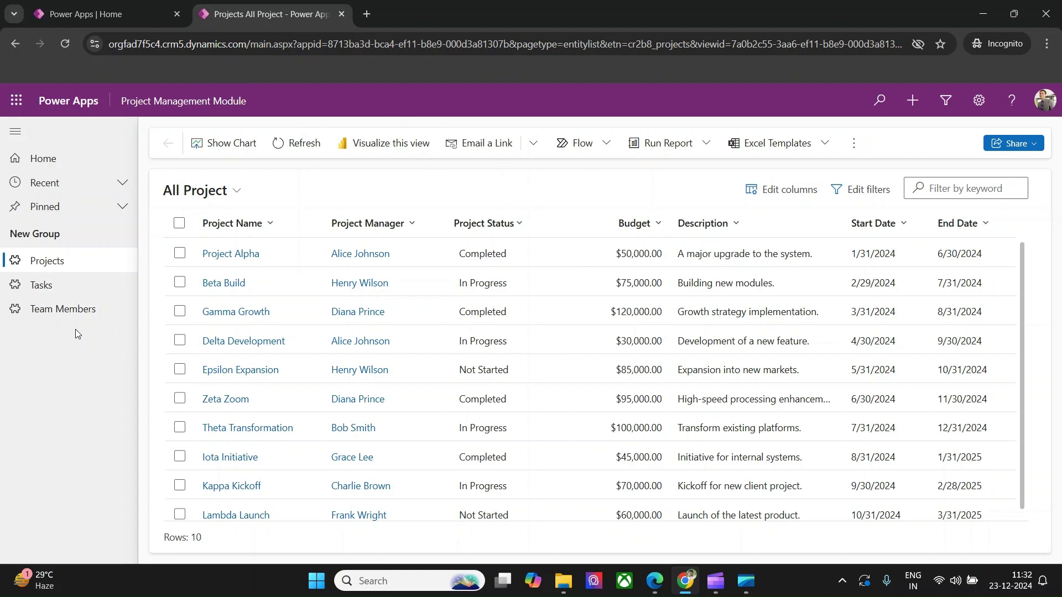
- Switch back to the Power Platform admin center in Edge, search the environment's security roles for PMM, and open PMM_Read
left_click(653, 582)
left_click(436, 138)
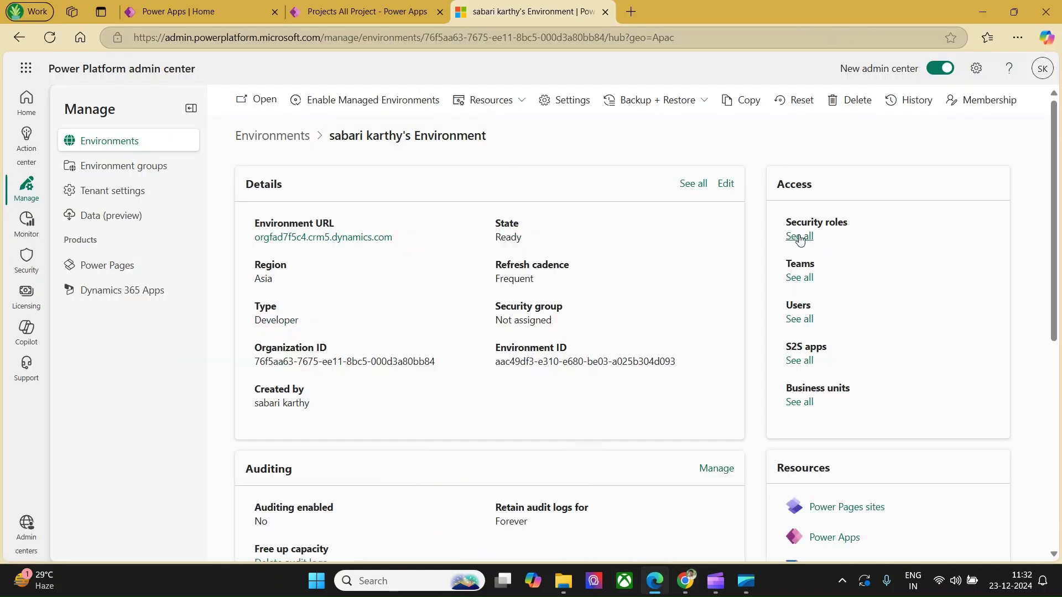
left_click(799, 236)
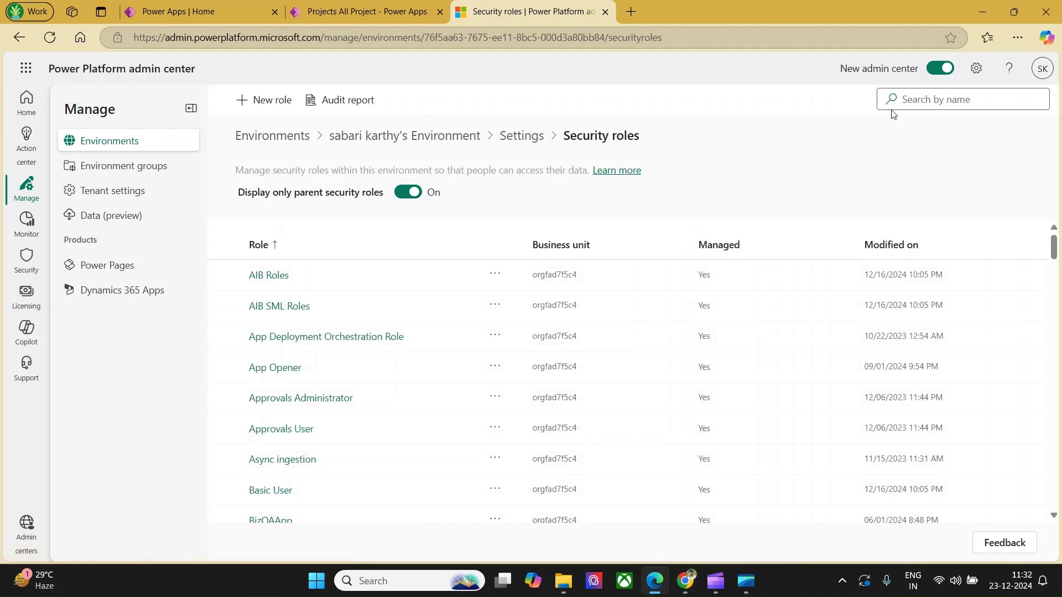
type("PMM")
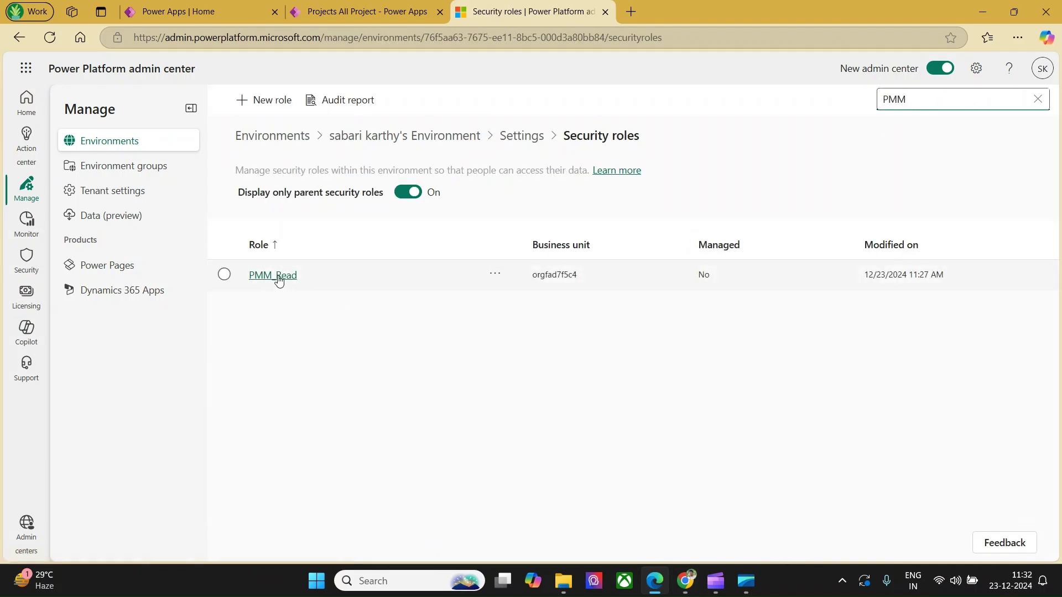
left_click(275, 276)
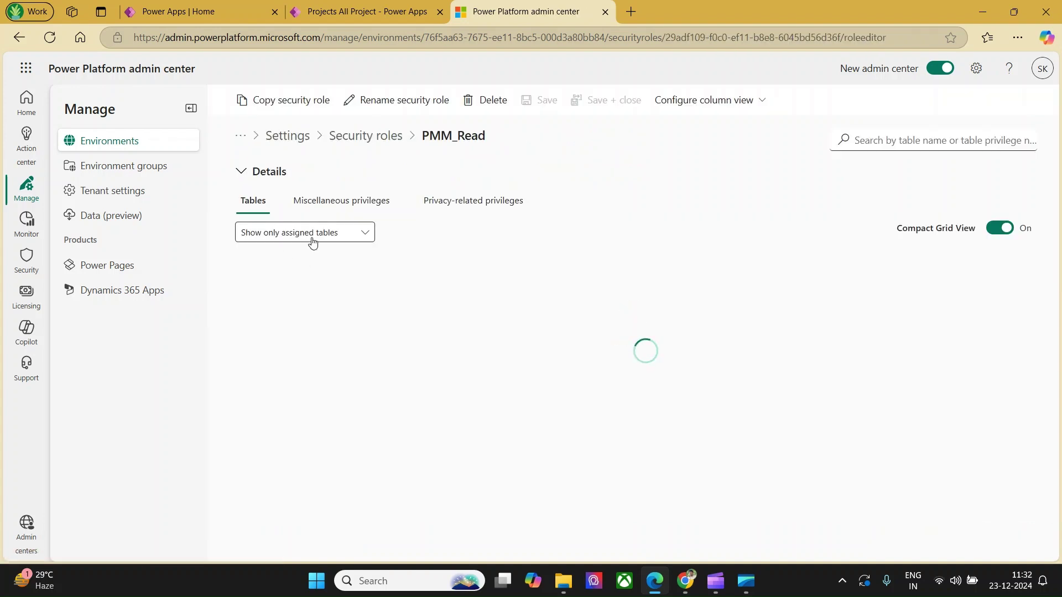
- Filter the role's tables by Mile, set the Milestones table's Read privilege to Organization, and save and close the role
left_click(875, 143)
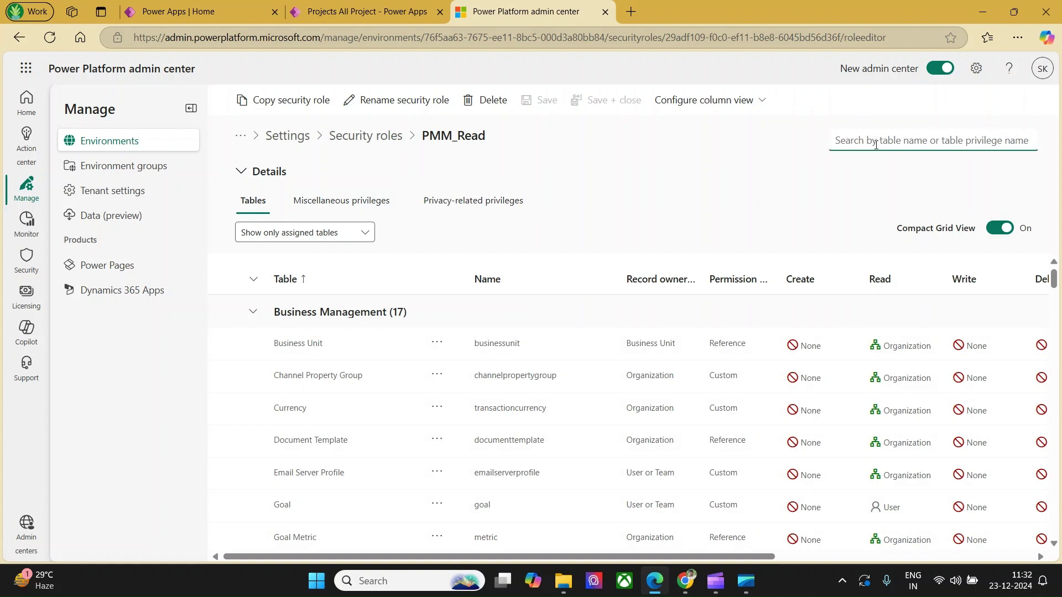
type("Mile")
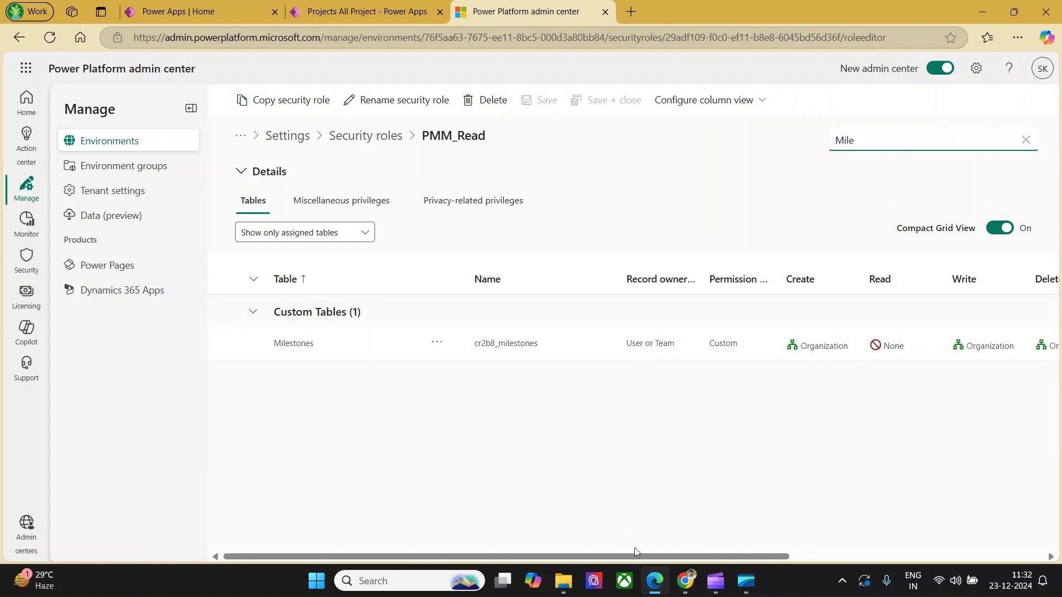
left_click_drag(635, 556, 854, 555)
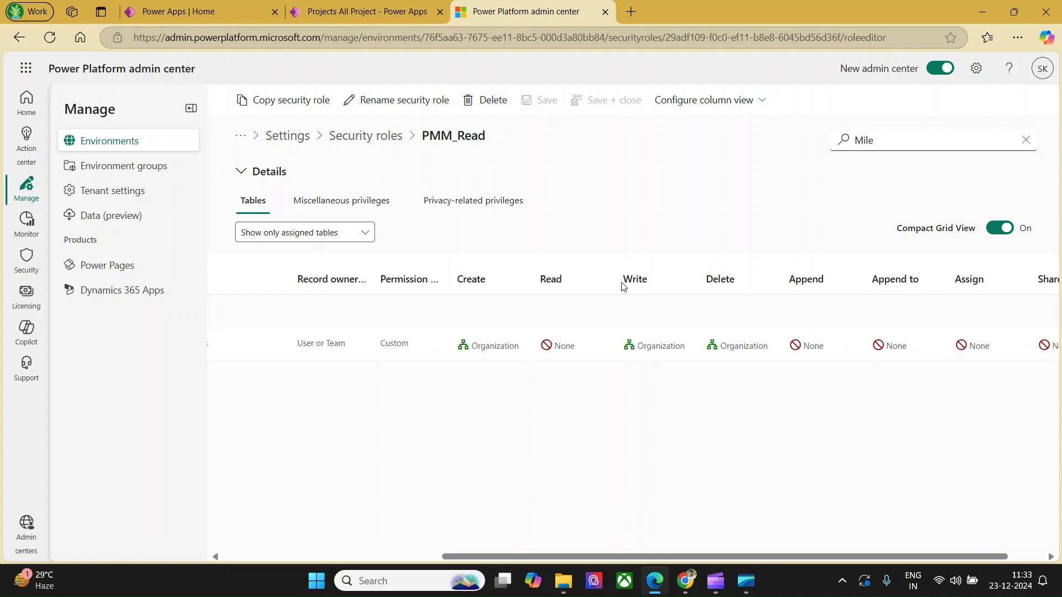
left_click(570, 347)
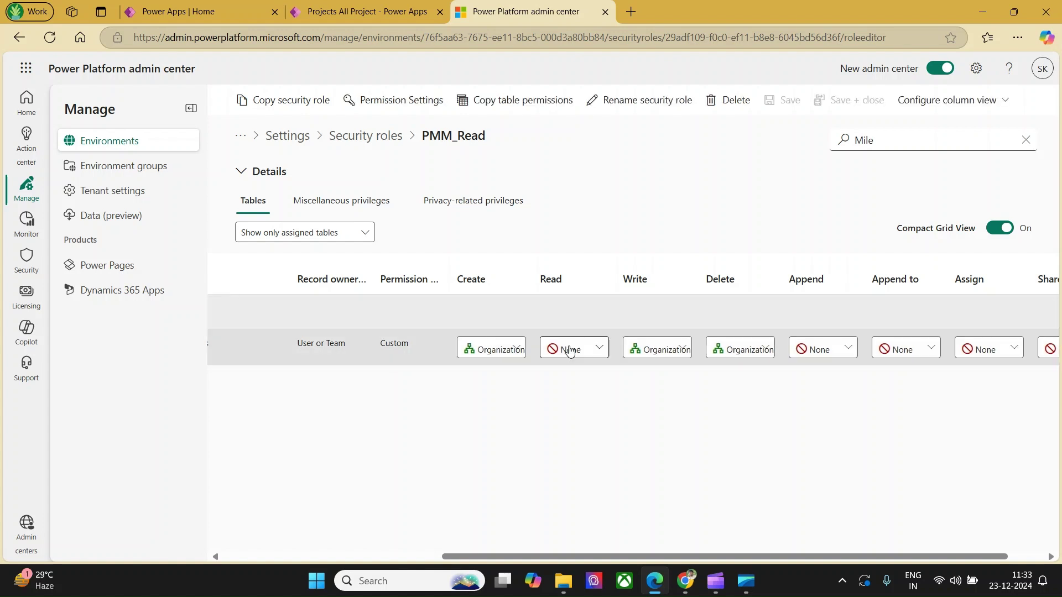
left_click(599, 352)
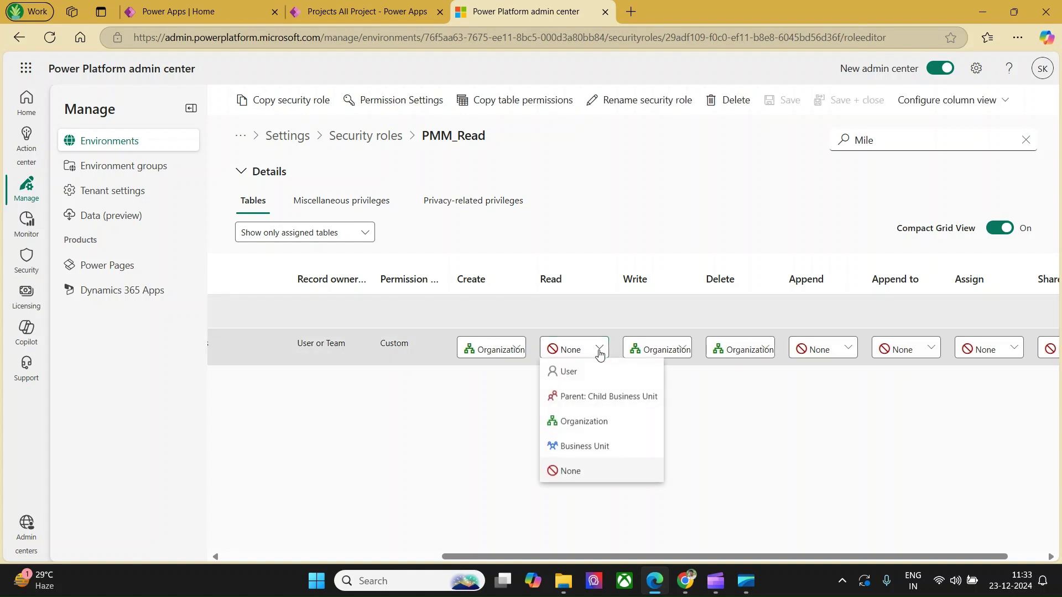
left_click(591, 422)
left_click(850, 102)
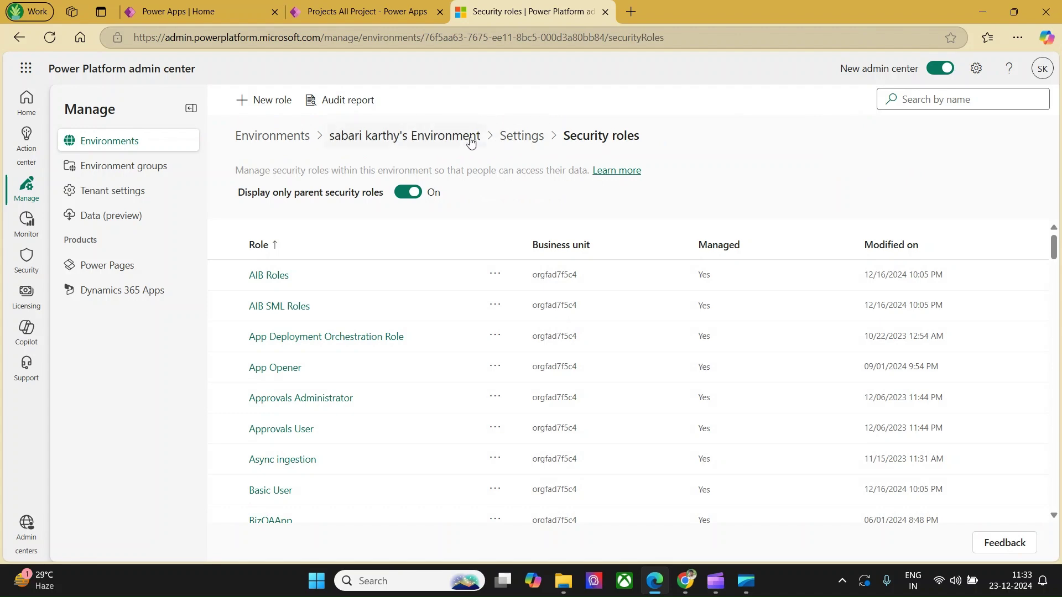
- Open the environment's Users list from its Access section and refresh the first listed user
left_click(443, 136)
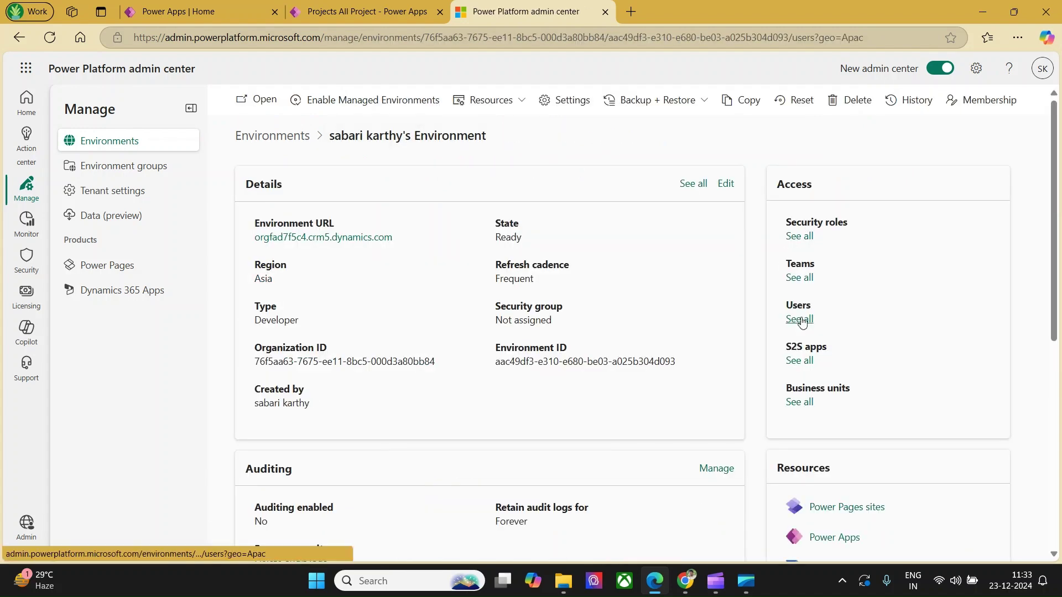
left_click(799, 319)
left_click(252, 292)
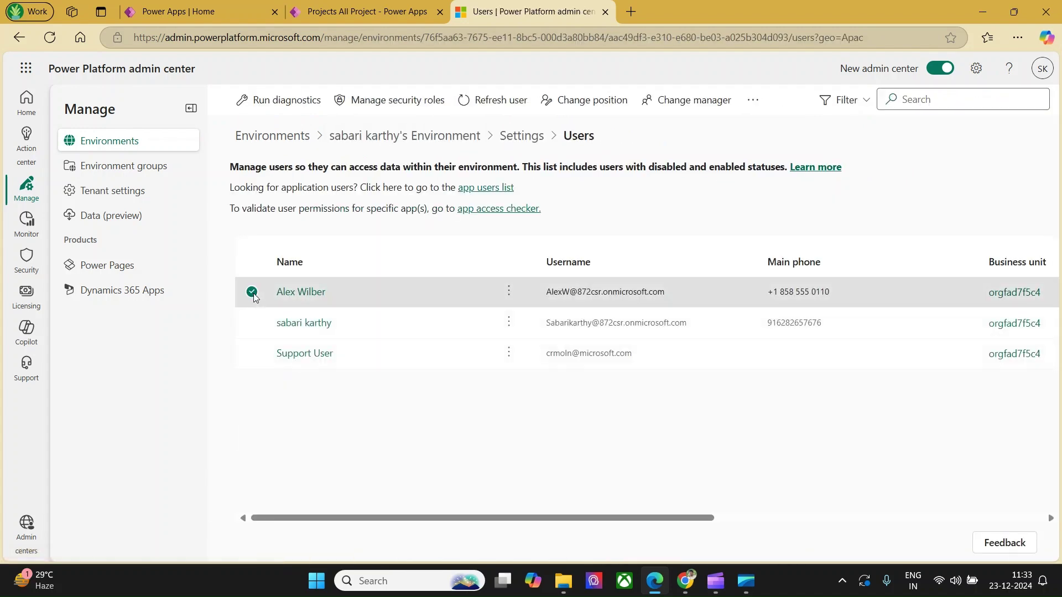
left_click(479, 104)
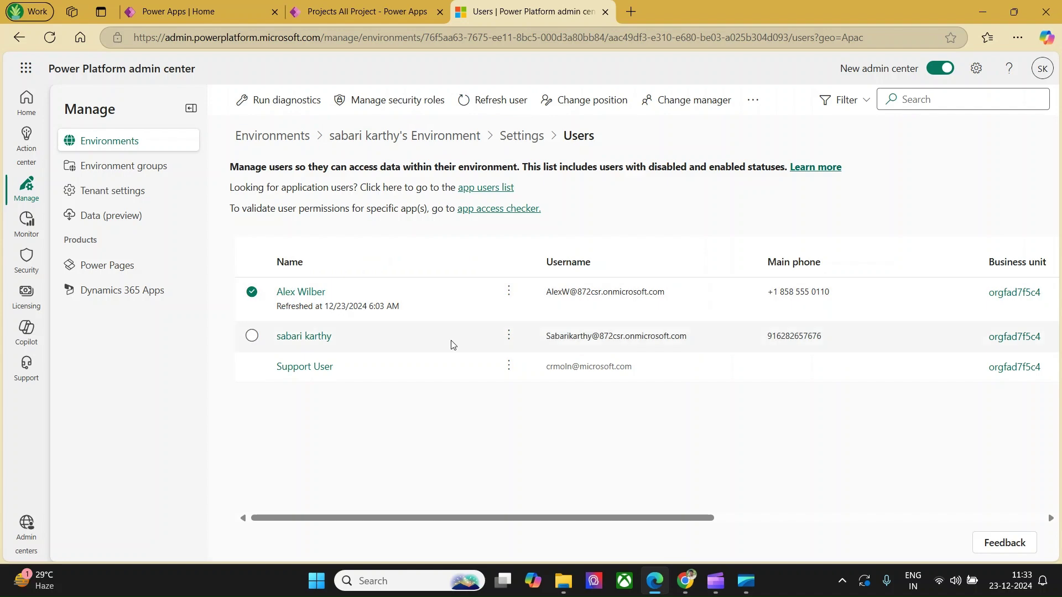
- Reload the Project Management Module app in Chrome and check edit access on the Project Alpha project and the API Documentation task
left_click(686, 582)
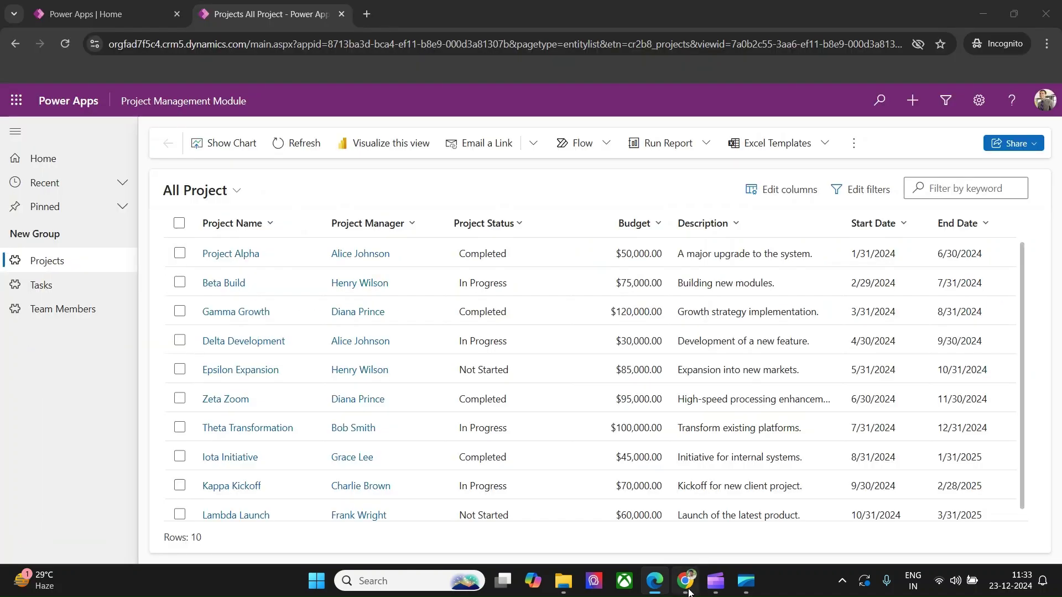
left_click(63, 44)
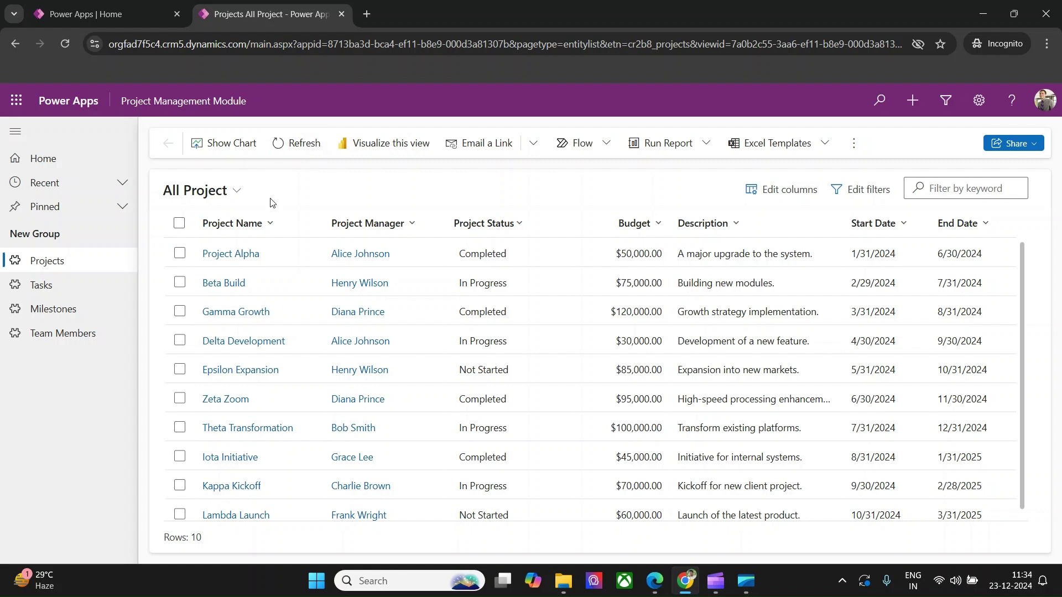
left_click(230, 254)
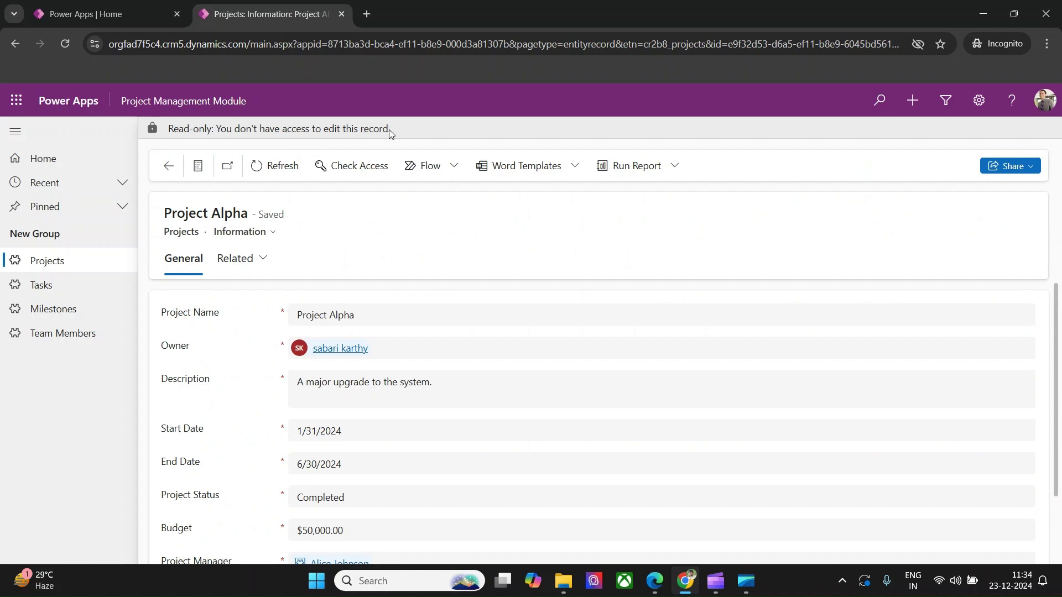
scroll(479, 358, "down", 2)
scroll(479, 357, "up", 2)
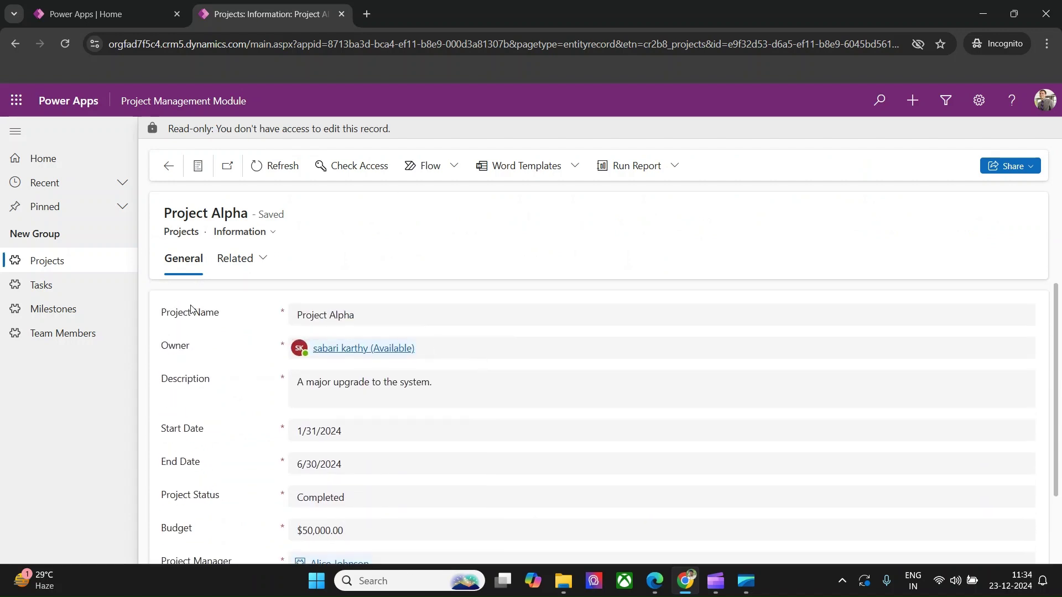
left_click(69, 287)
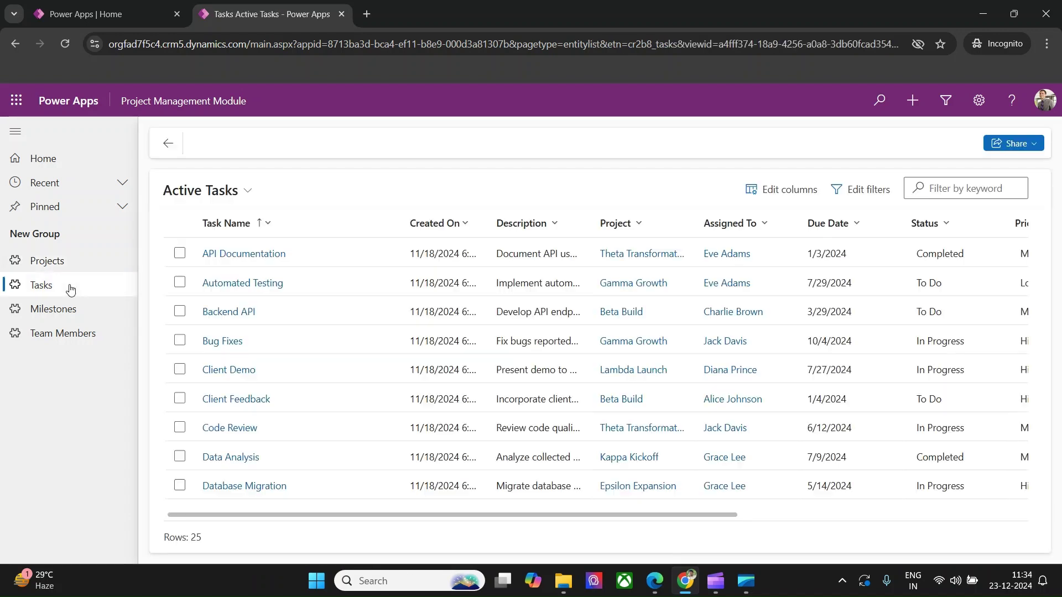
left_click(242, 254)
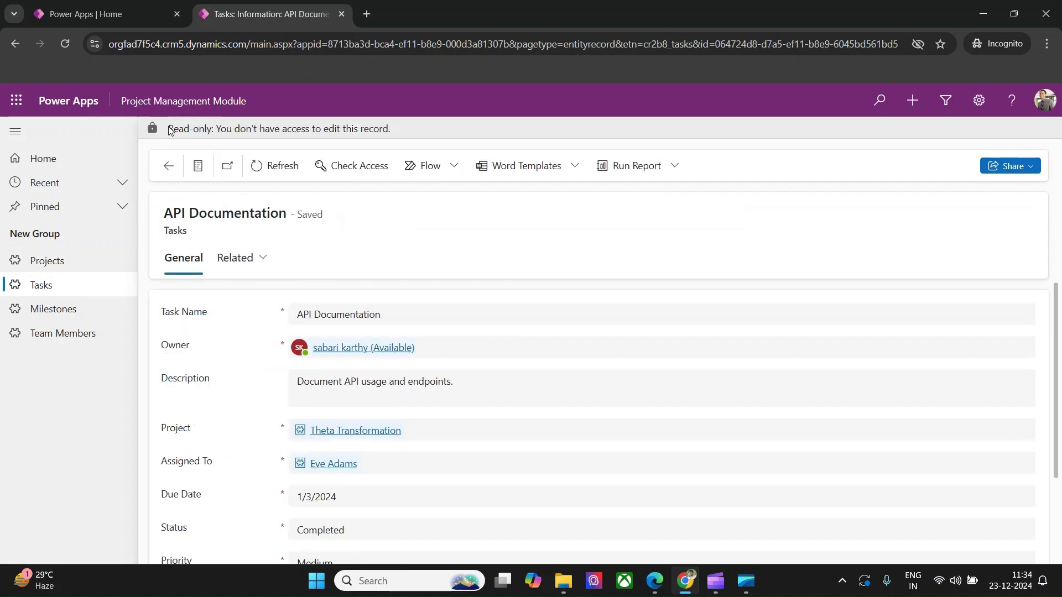
- Open the Beta Launch milestone, rename it as Beta Launch Edit, and save the record
left_click(68, 313)
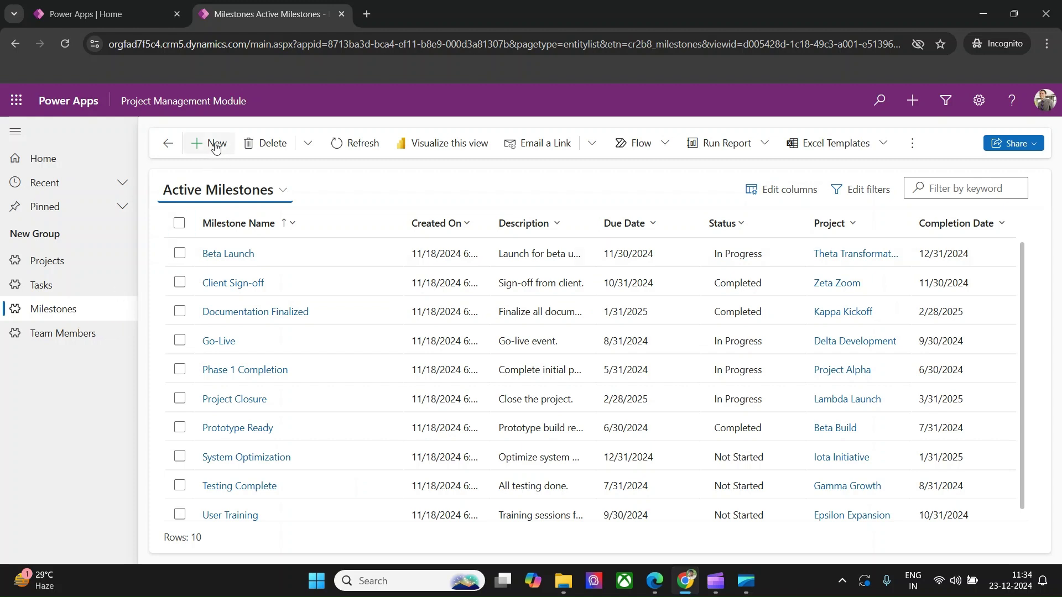
left_click(225, 254)
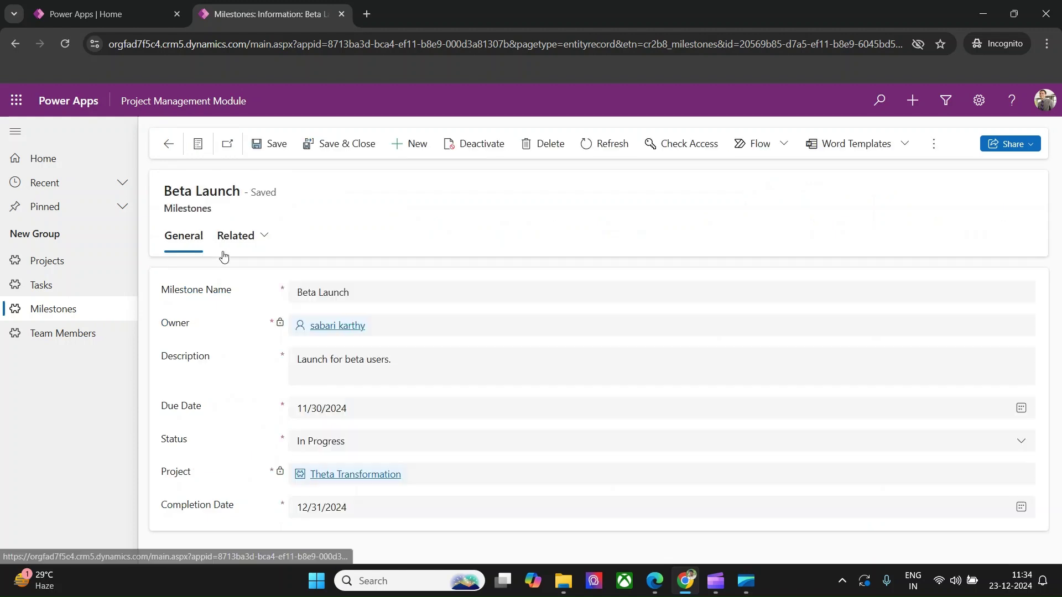
left_click(357, 291)
type("E")
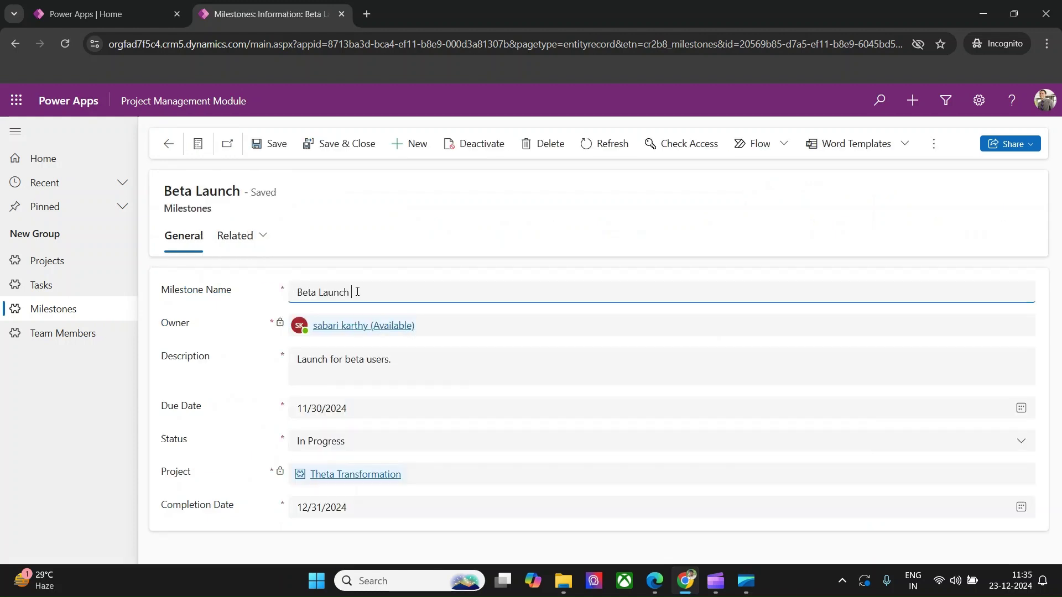
type("dit")
left_click(280, 147)
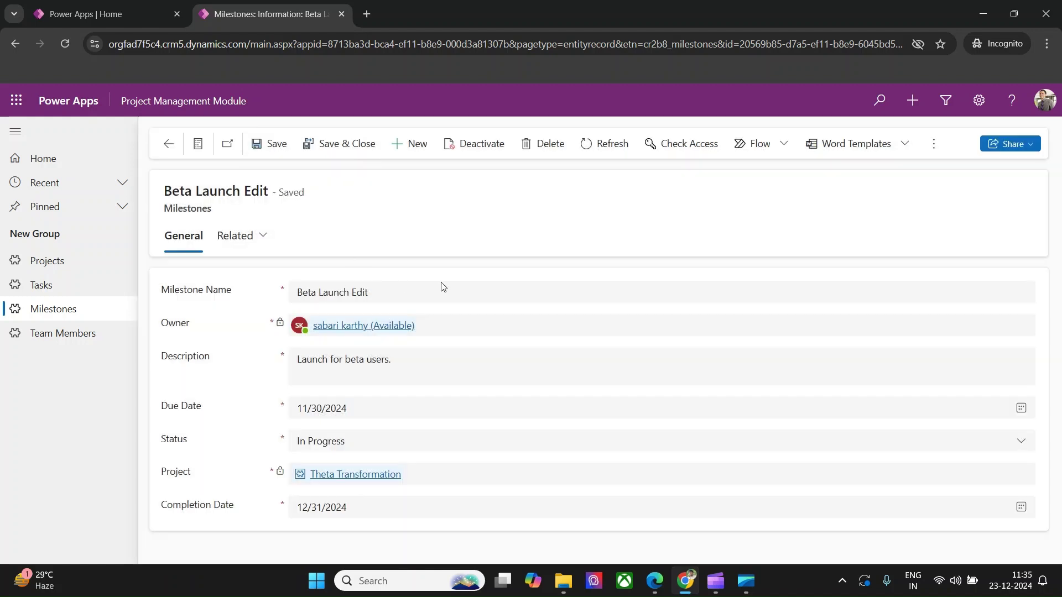
- Check edit access on the first record in Team Members and return to the Projects list
left_click(84, 333)
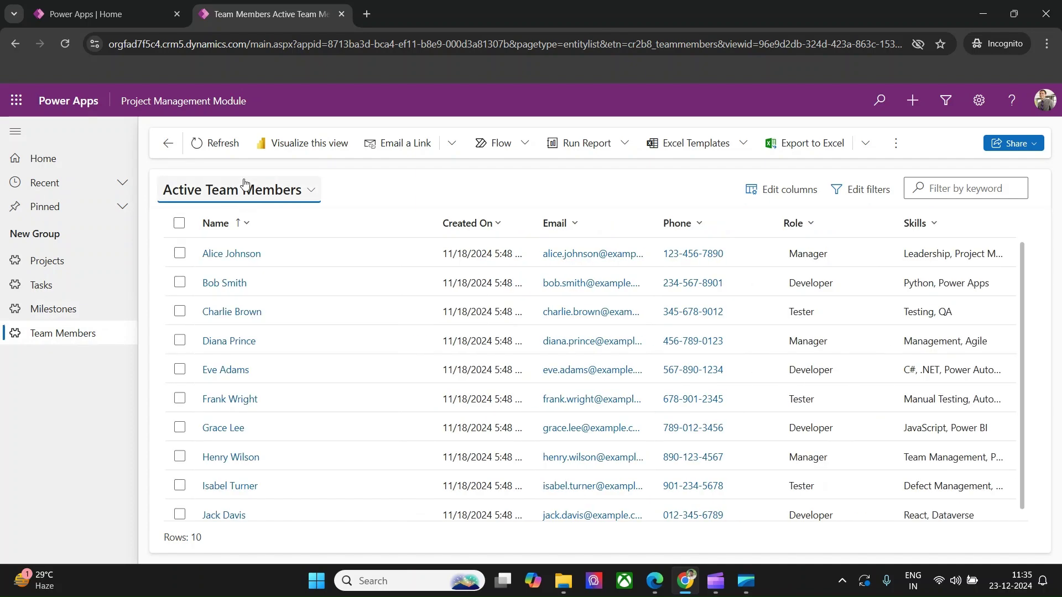
left_click(230, 253)
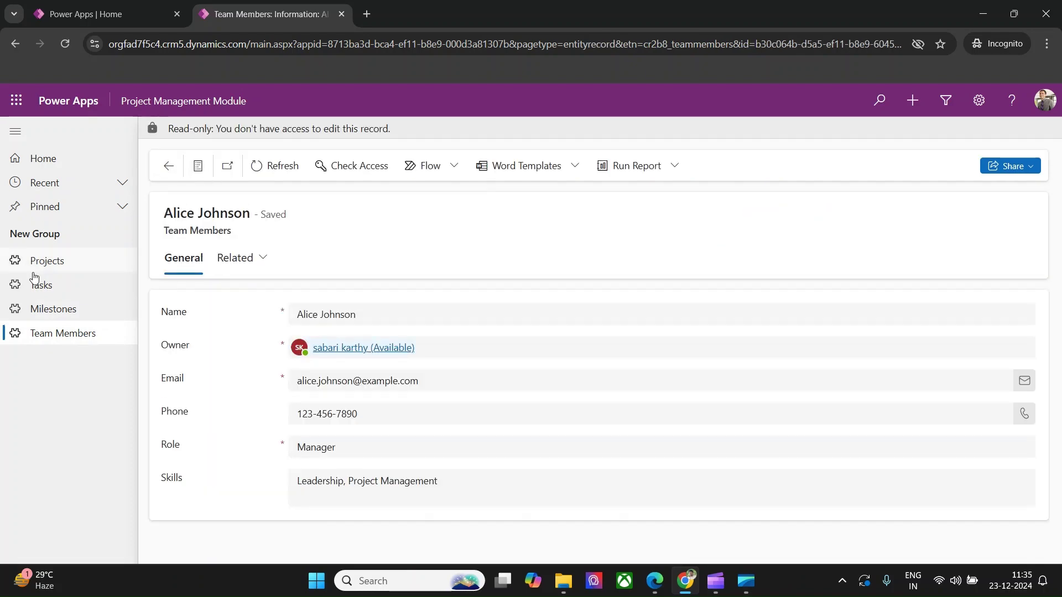
left_click(62, 264)
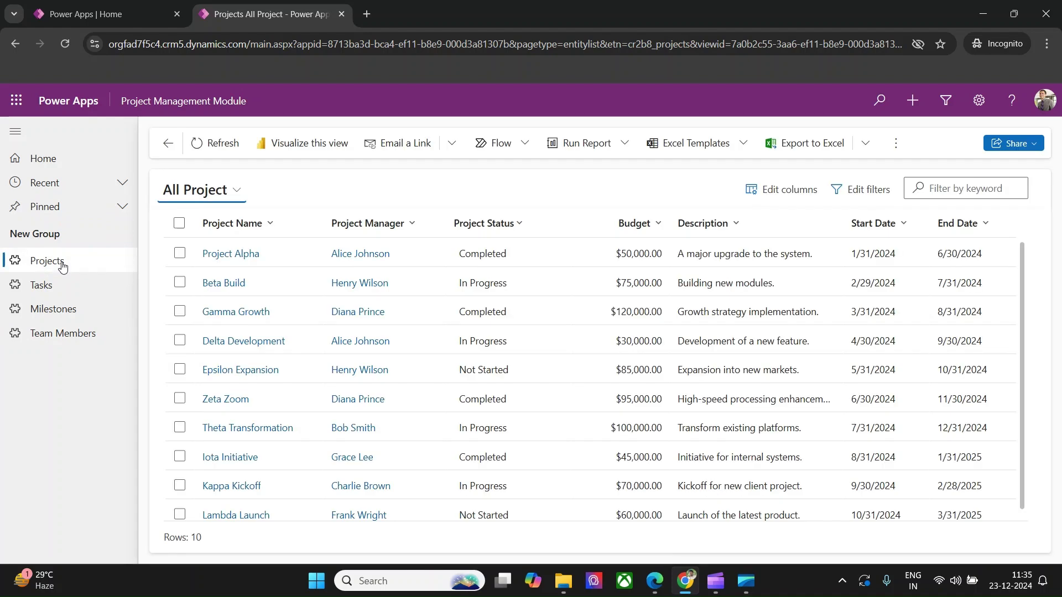